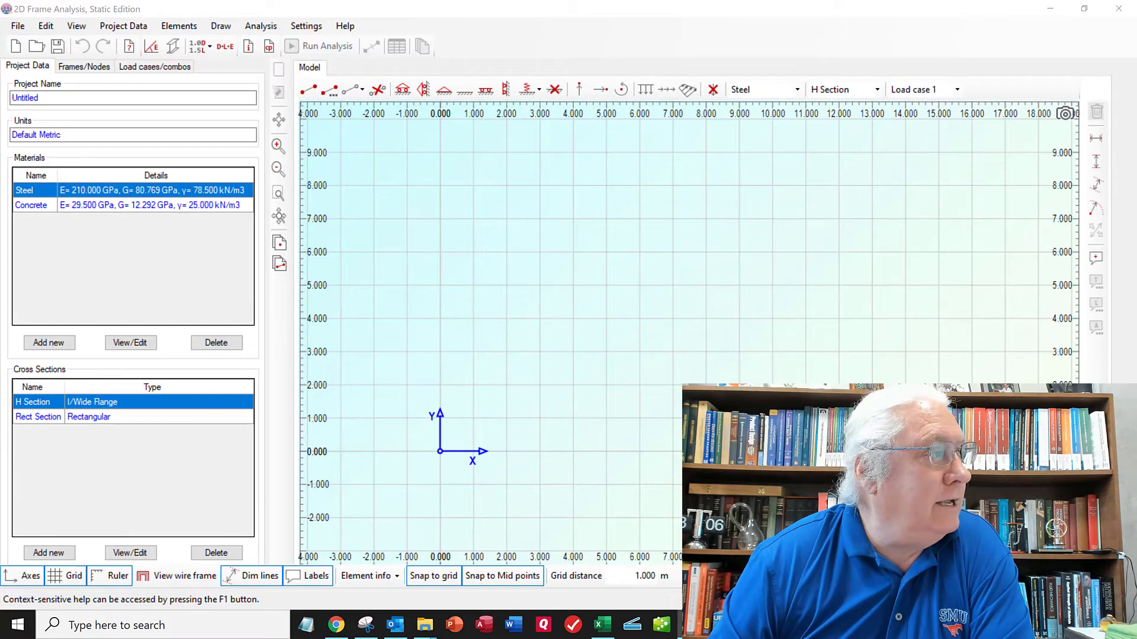
Review the hand-drawn beam sketch, then set the grid distance to 0.5
left_click(365, 624)
left_click_drag(614, 114, 544, 77)
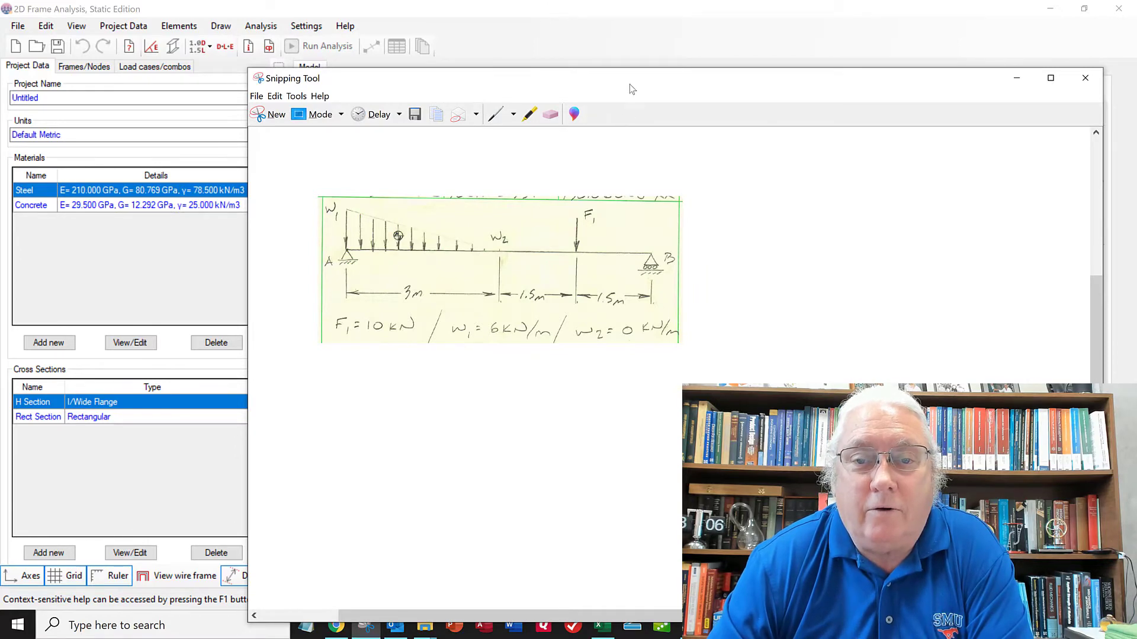
left_click(1016, 77)
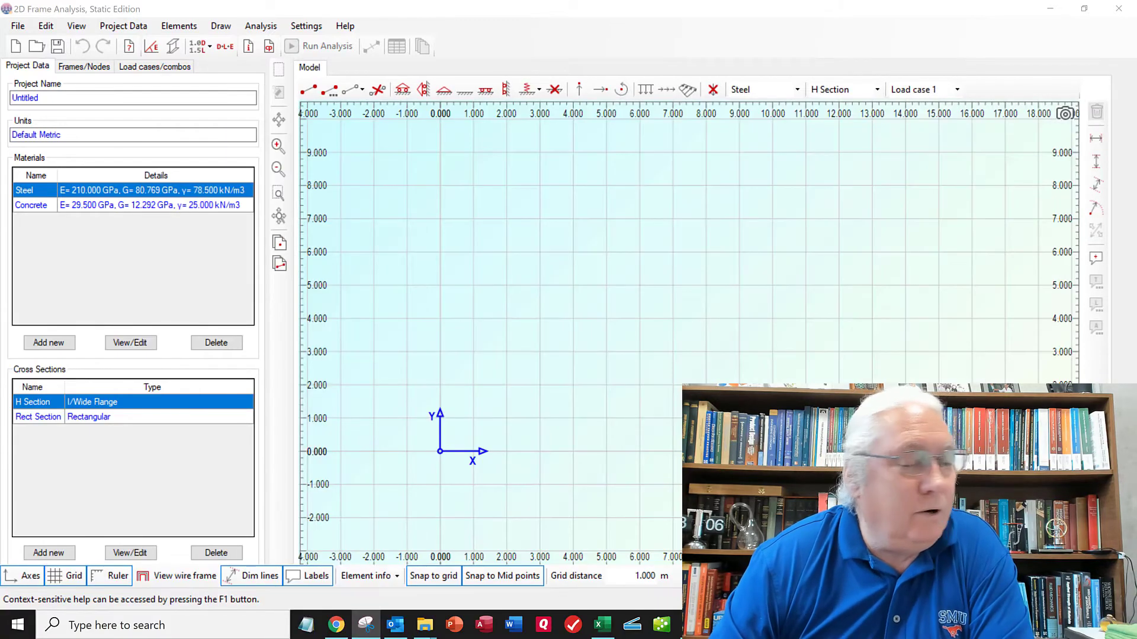
double_click(624, 575)
type(".5")
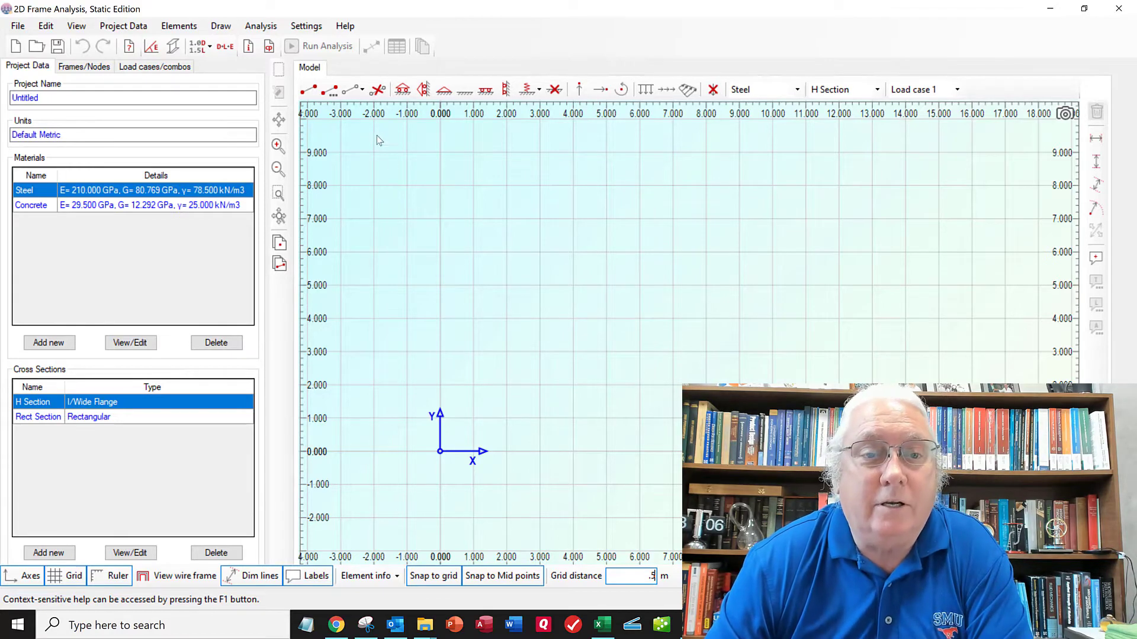
Draw the first frame element from the origin to x = 3 m
left_click(307, 91)
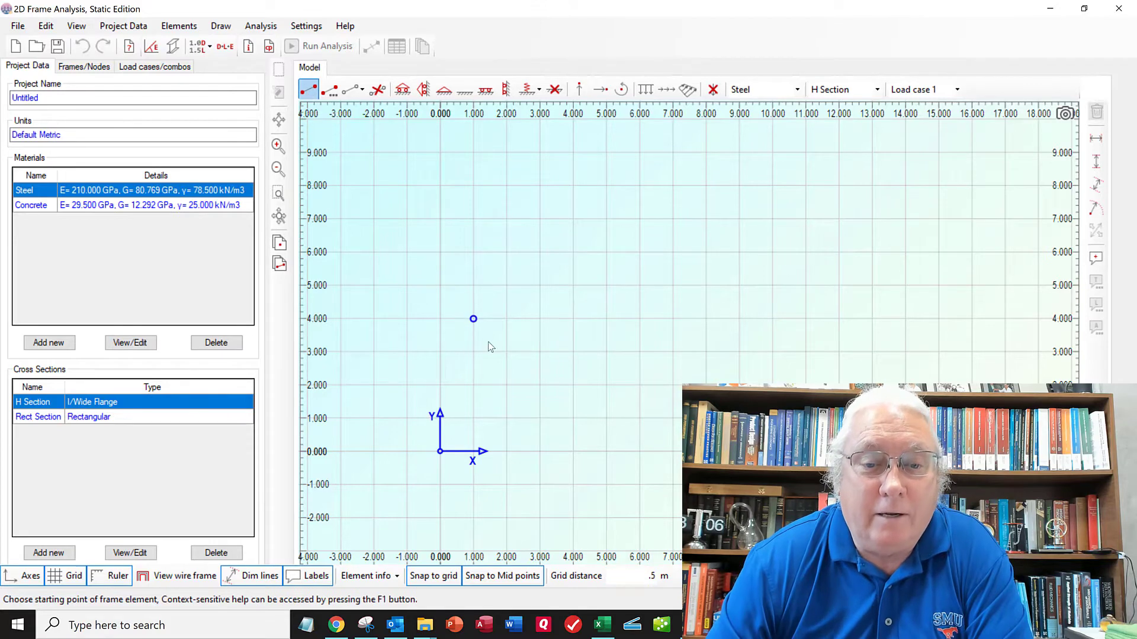
left_click(442, 455)
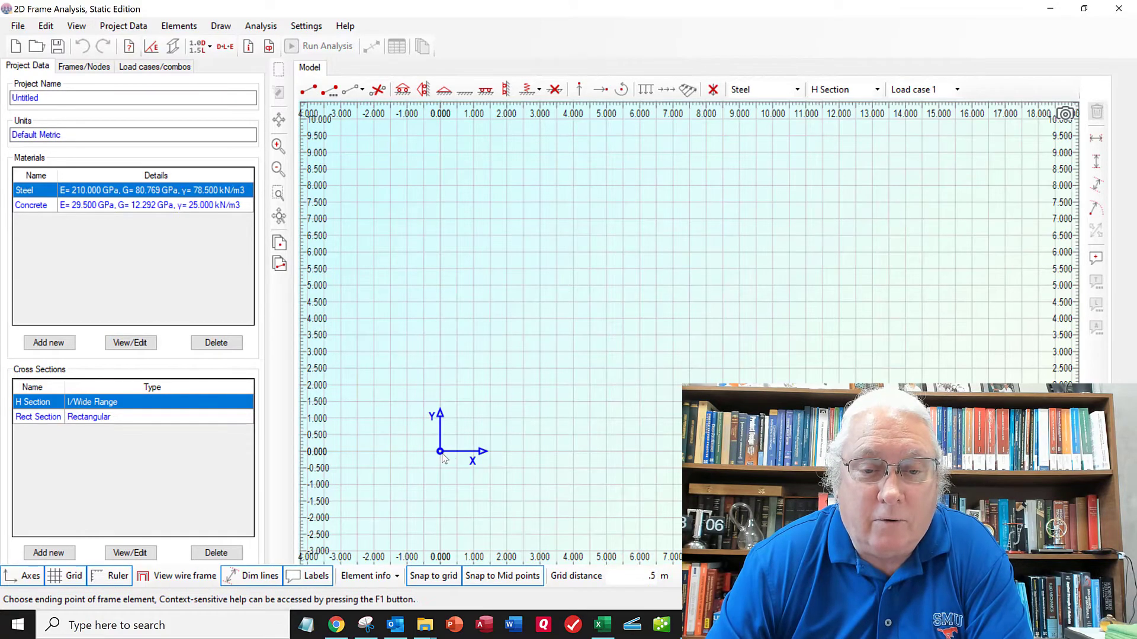
left_click(459, 456)
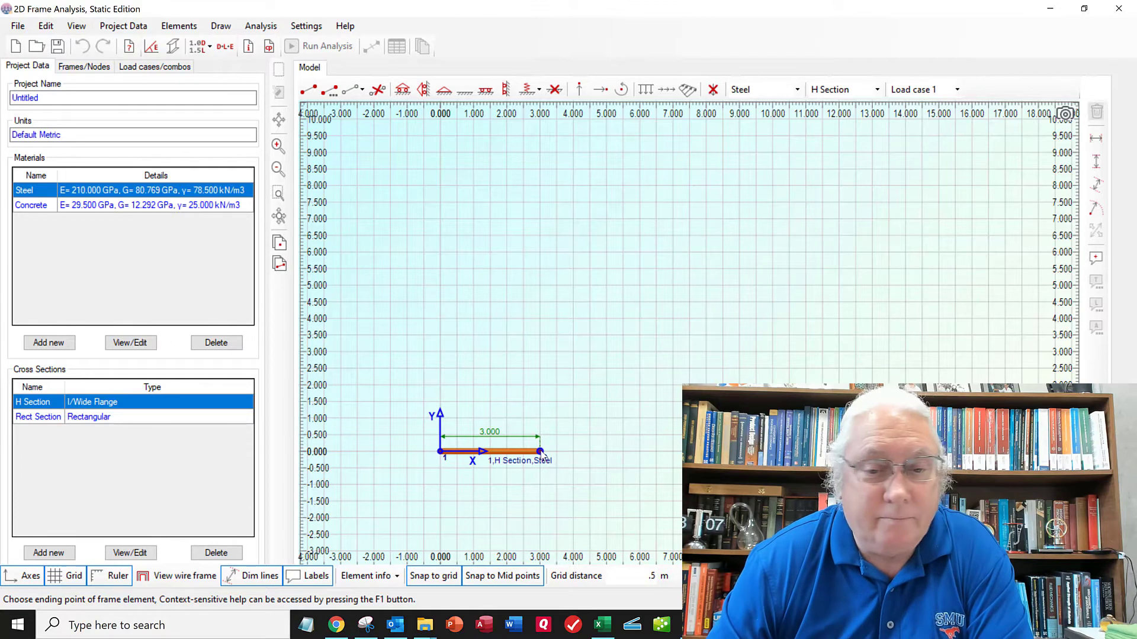
left_click(541, 452)
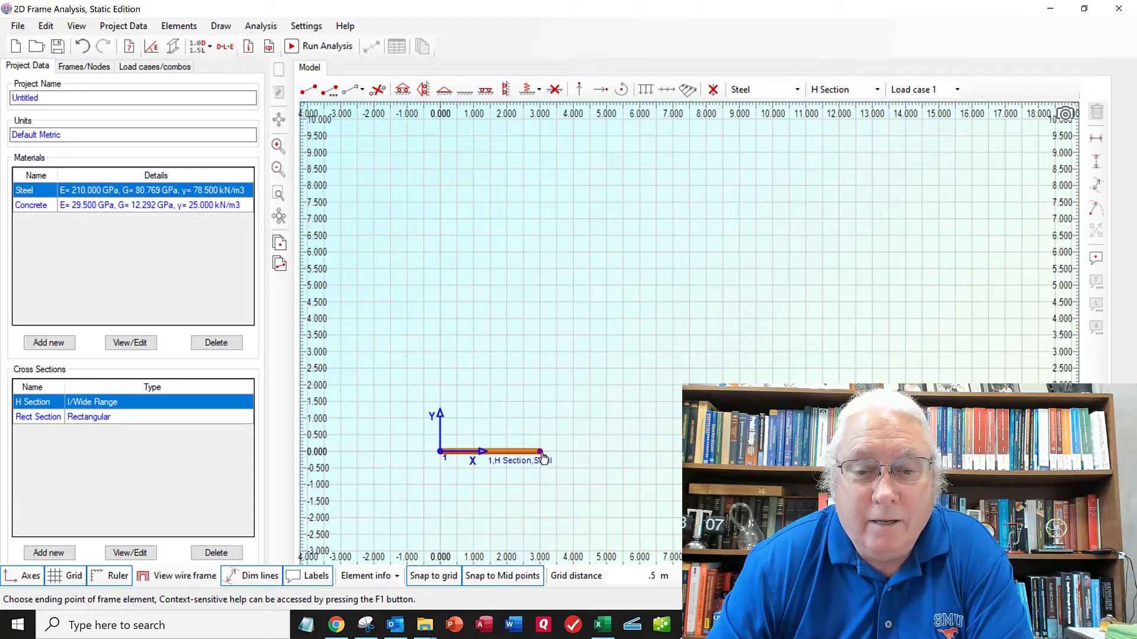
left_click(541, 453)
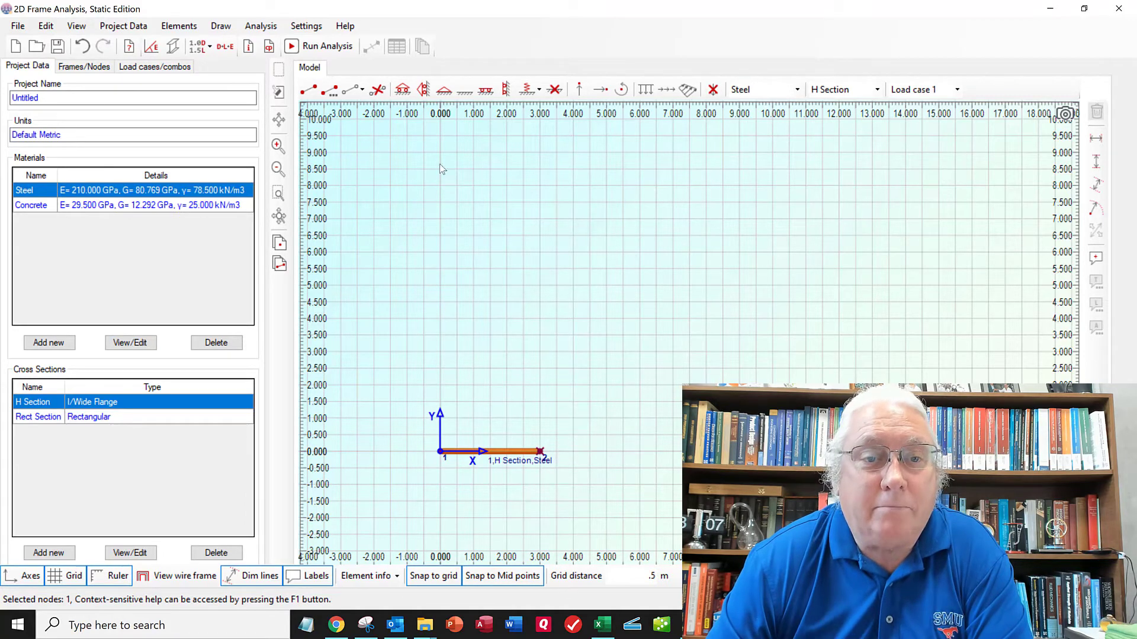
Add the second and third frame elements, spanning 3–4.5 m and 4.5–6 m
left_click(305, 90)
left_click(553, 452)
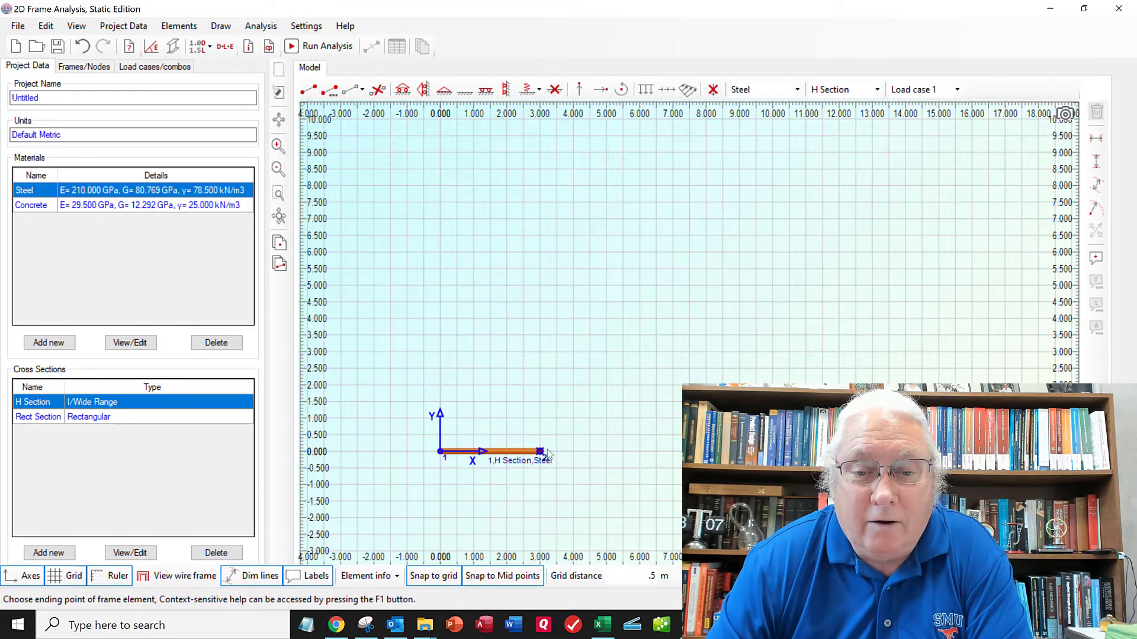
left_click(573, 452)
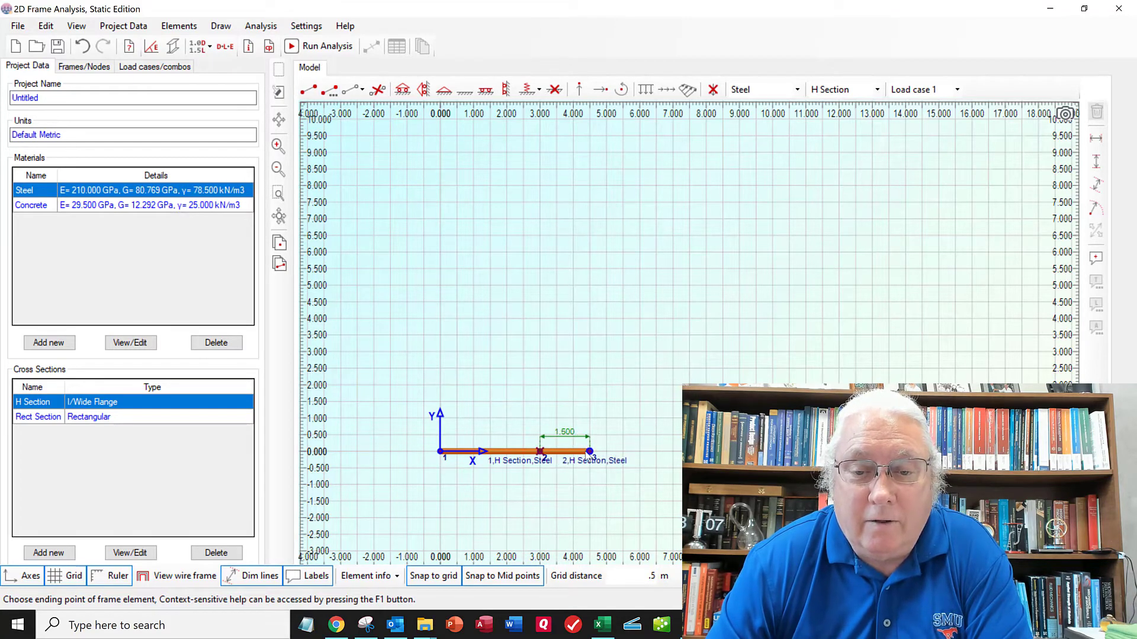
left_click(590, 452)
left_click(308, 89)
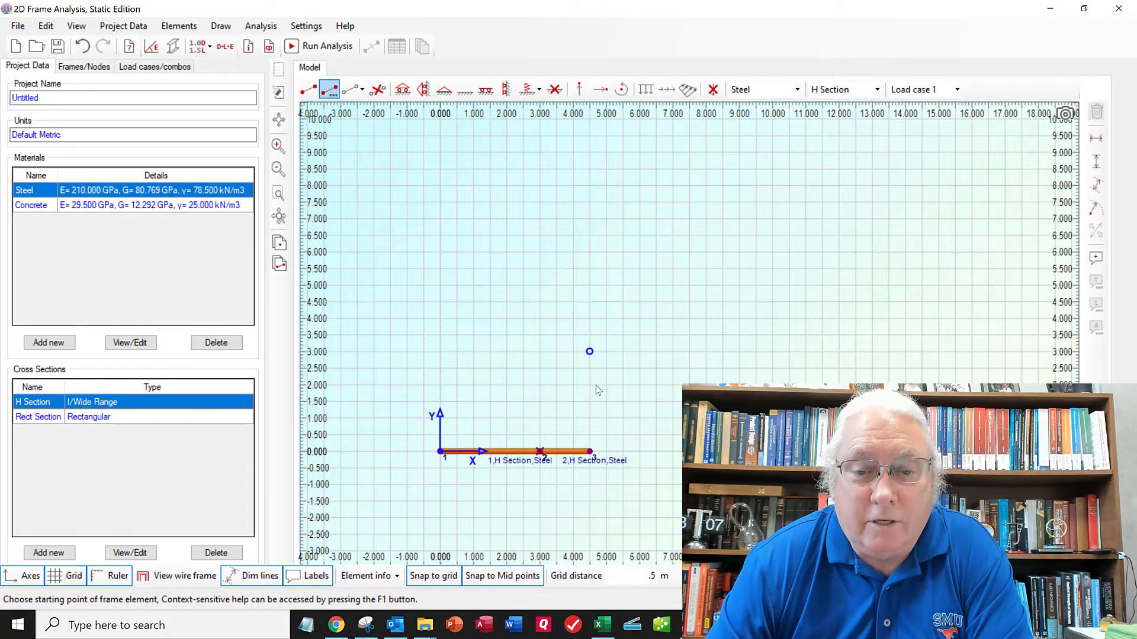
left_click(589, 452)
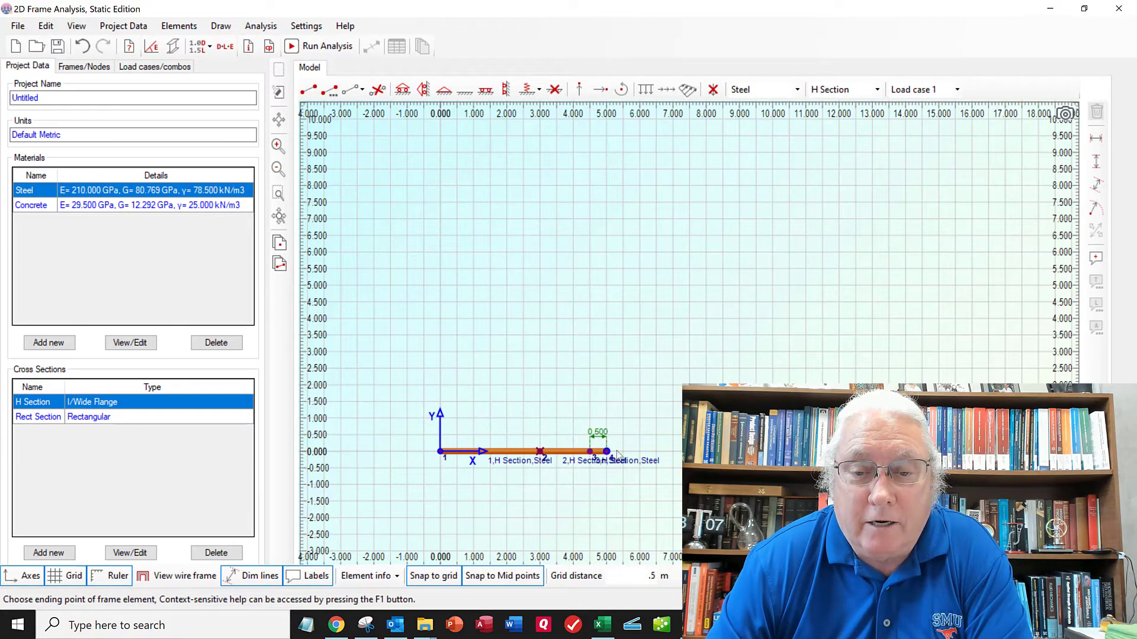
left_click(640, 453)
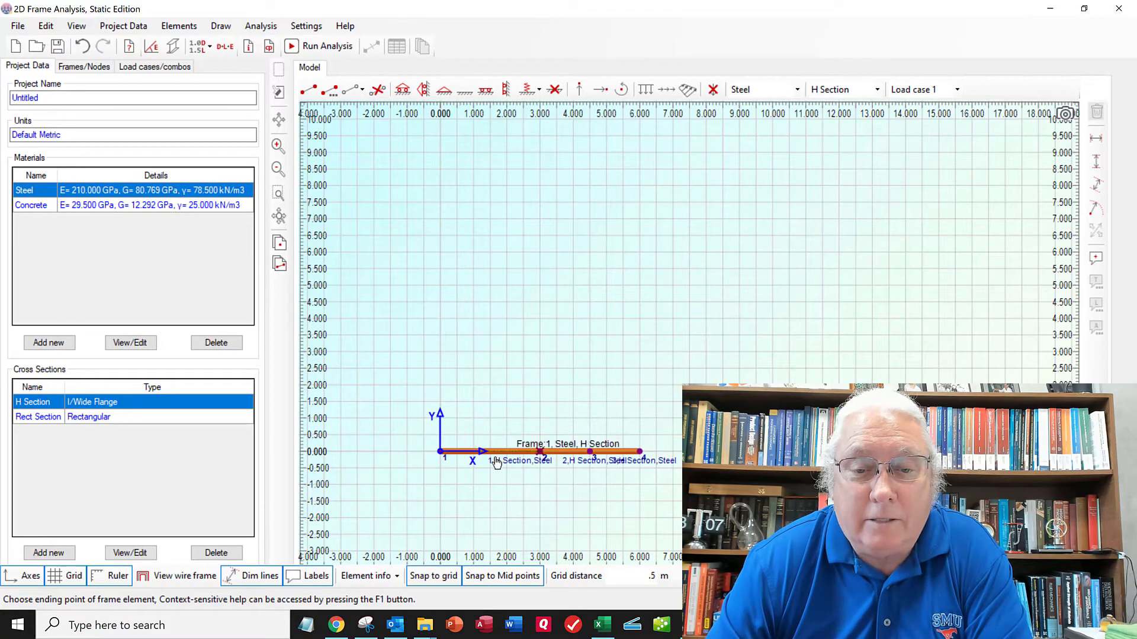
Exit the frame element tool and zoom and pan until the 0–6 m beam is centred
scroll(518, 473, "down", 2)
scroll(487, 482, "up", 3)
scroll(457, 520, "up", 1)
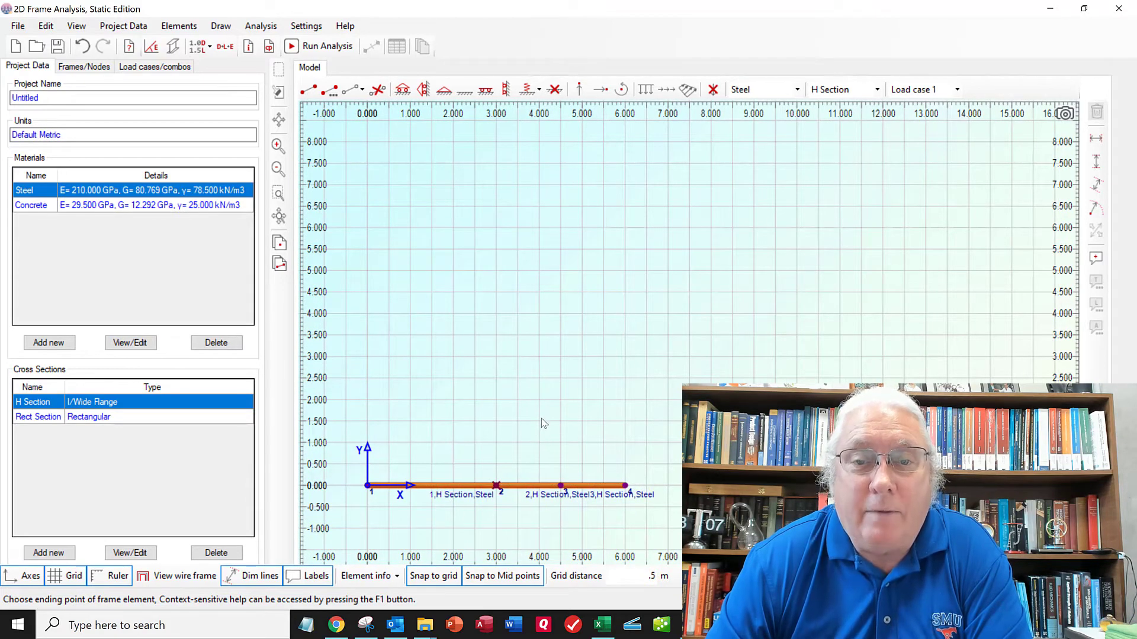
key("Escape")
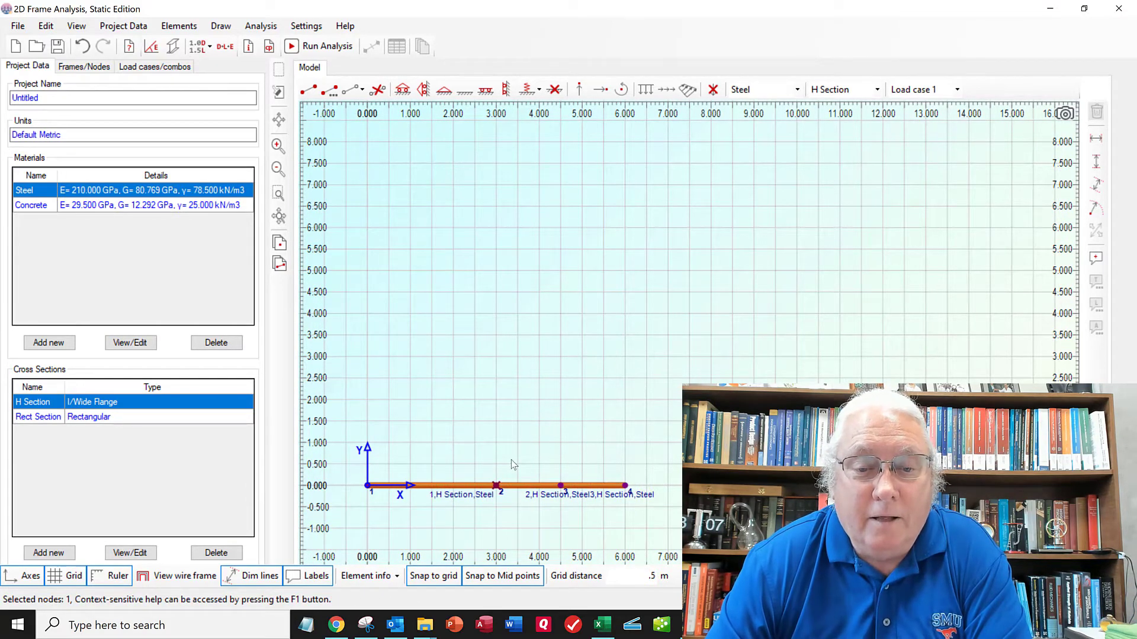
scroll(524, 417, "up", 1)
left_click_drag(526, 418, 603, 349)
scroll(669, 283, "down", 3)
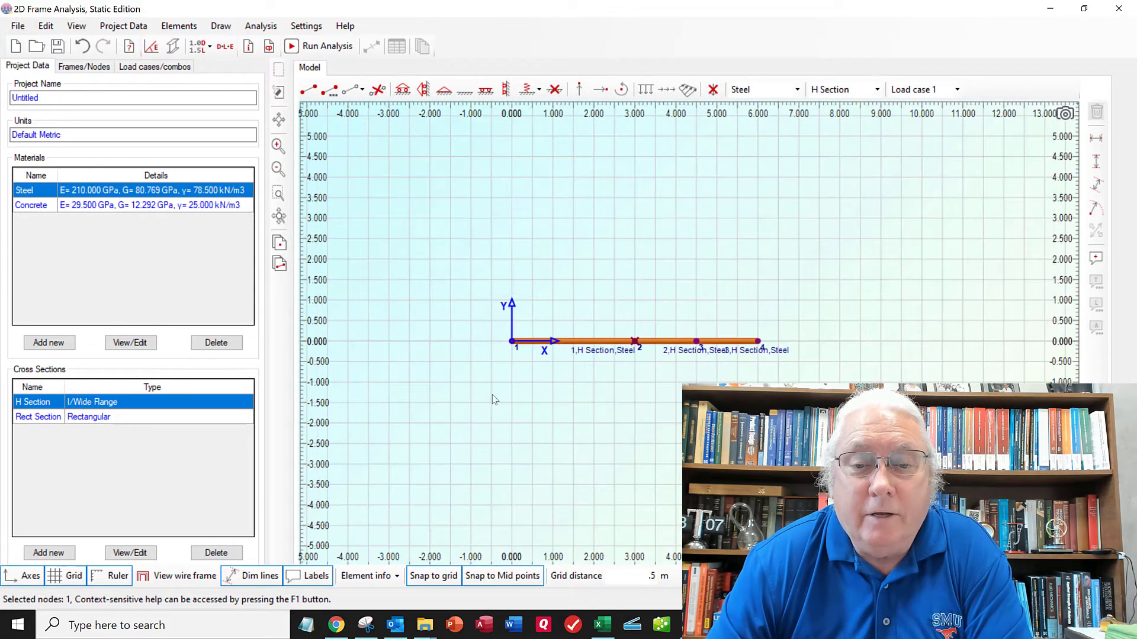
scroll(561, 378, "up", 2)
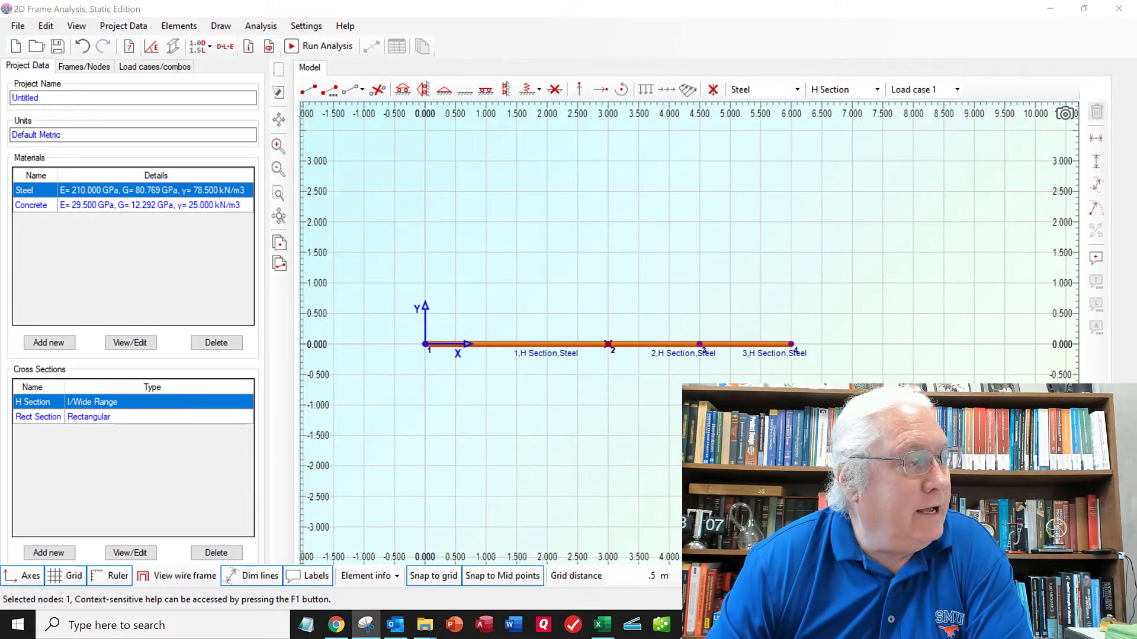
key("alt+Tab")
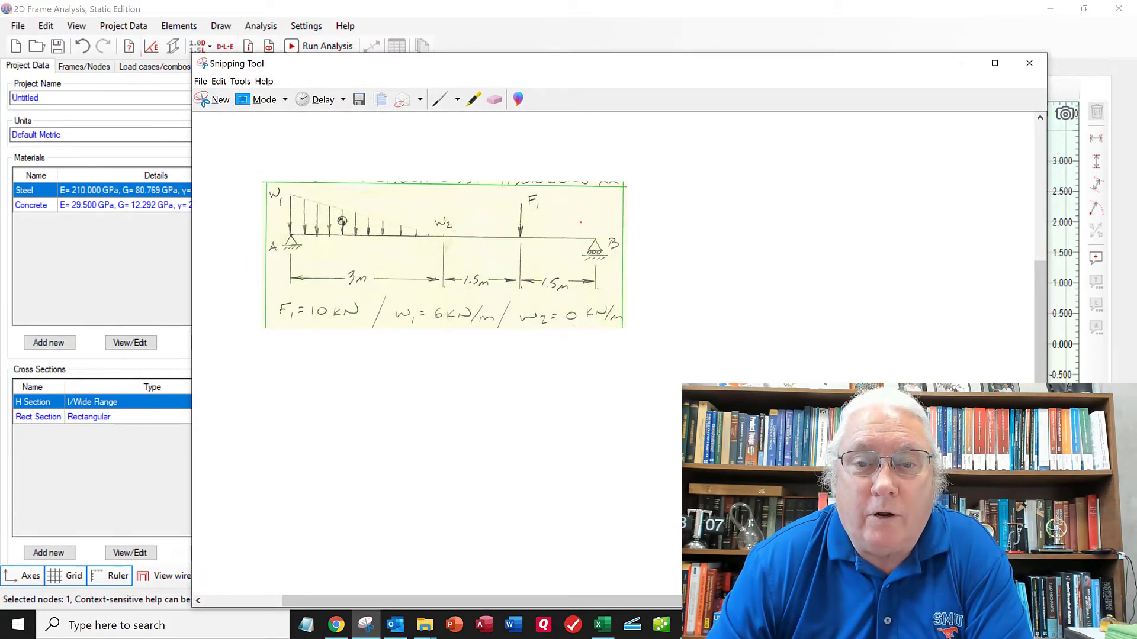
key("alt+Tab")
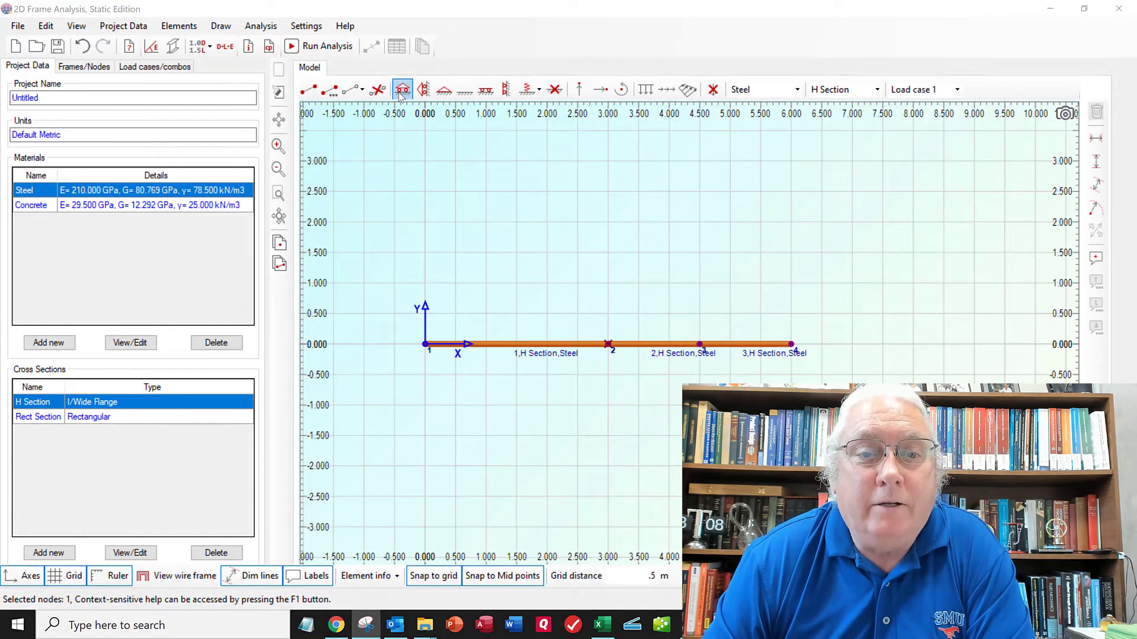
Add a pinned support at the 0 m node and a roller support at the 6 m node
left_click(445, 92)
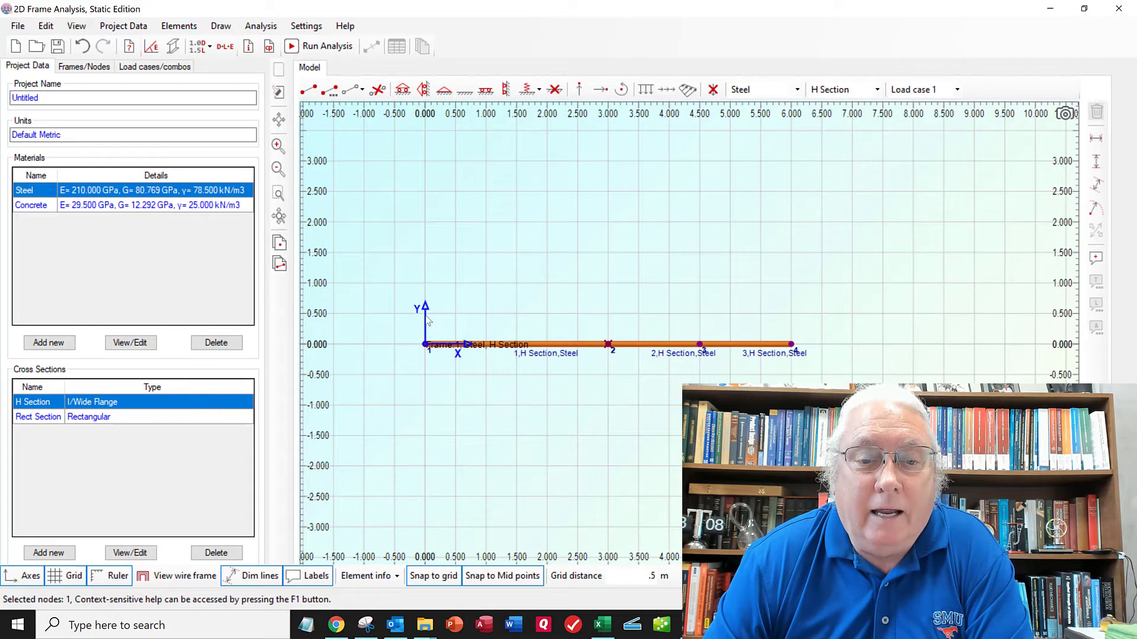
left_click(444, 89)
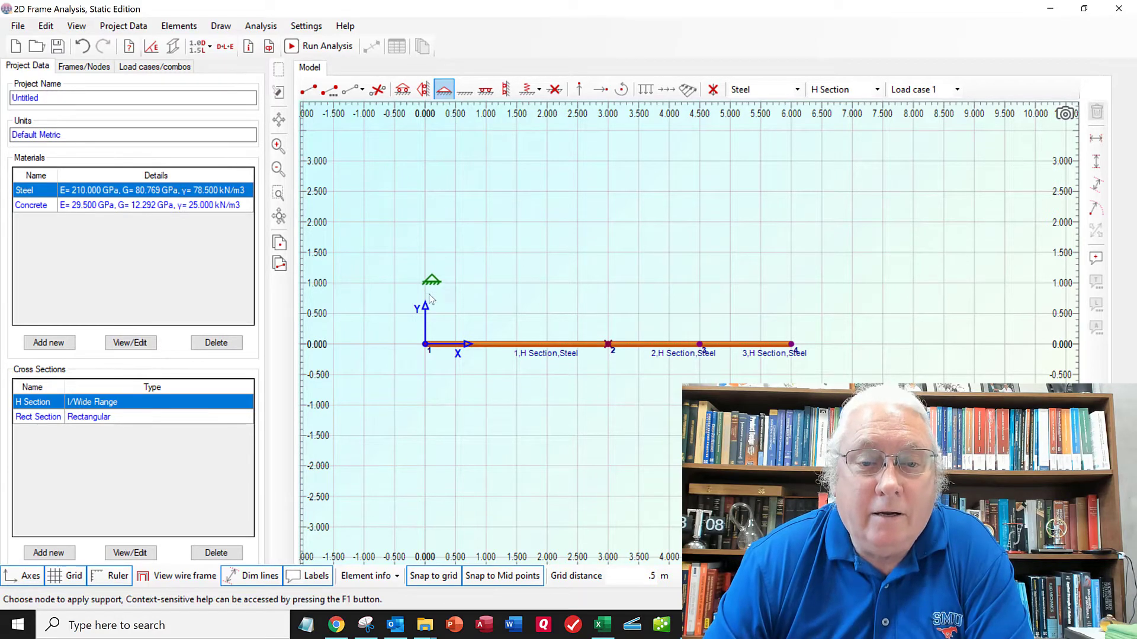
left_click(426, 347)
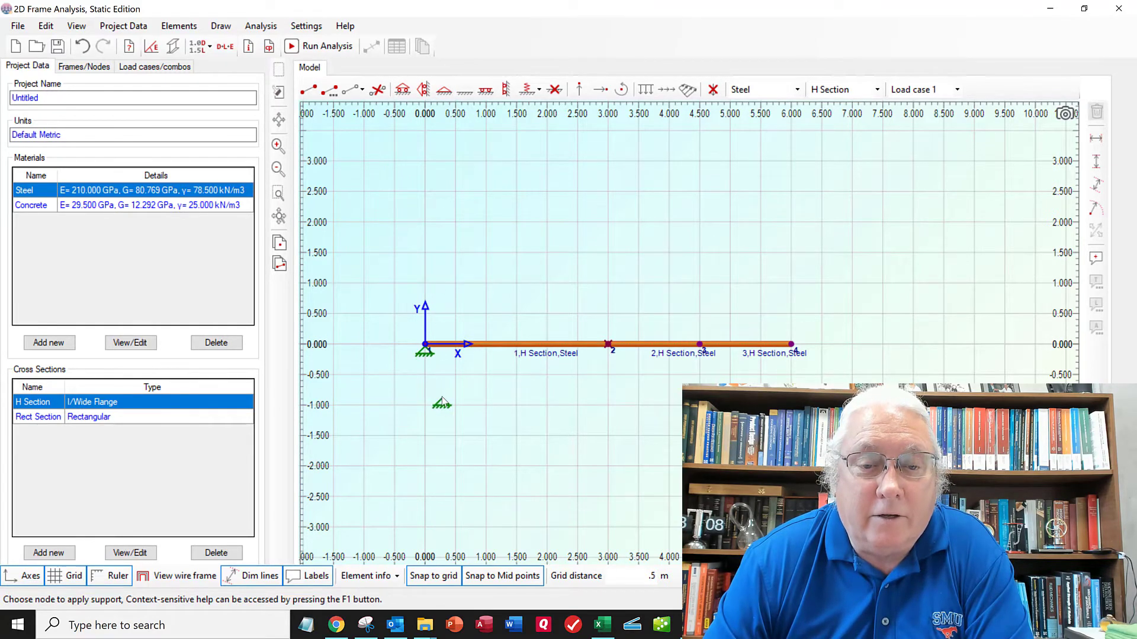
left_click(486, 90)
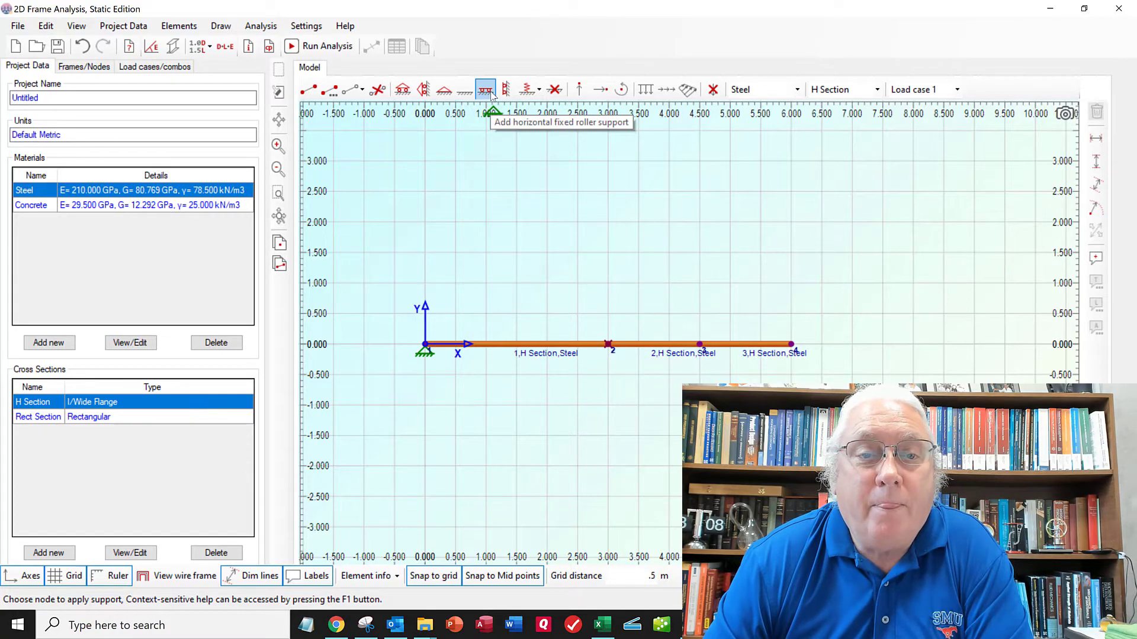
left_click(402, 91)
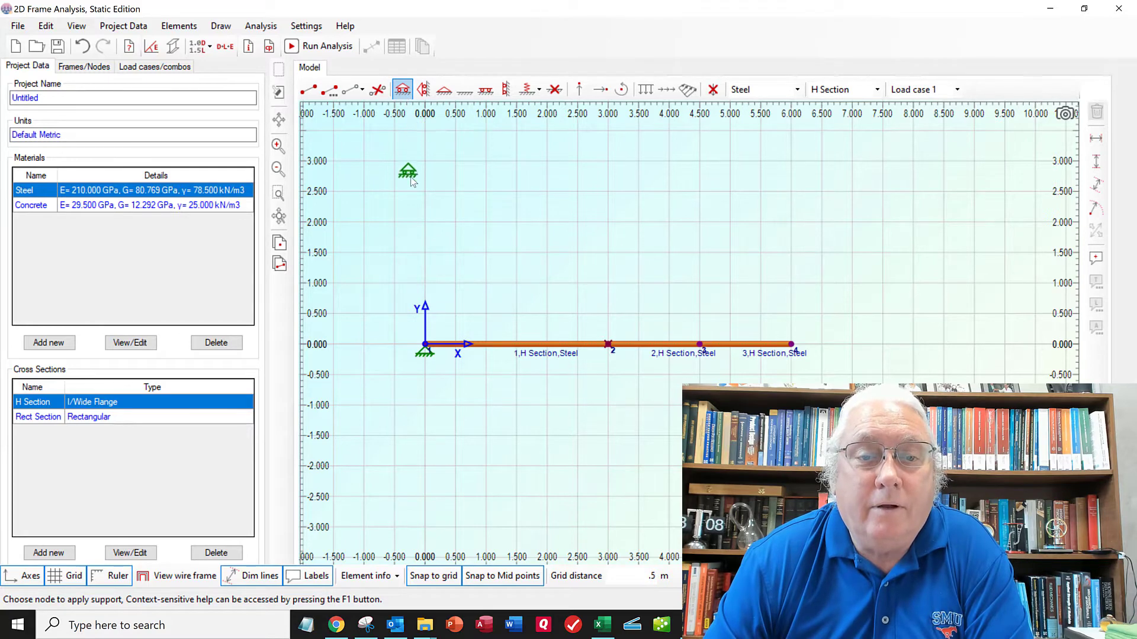
left_click(792, 345)
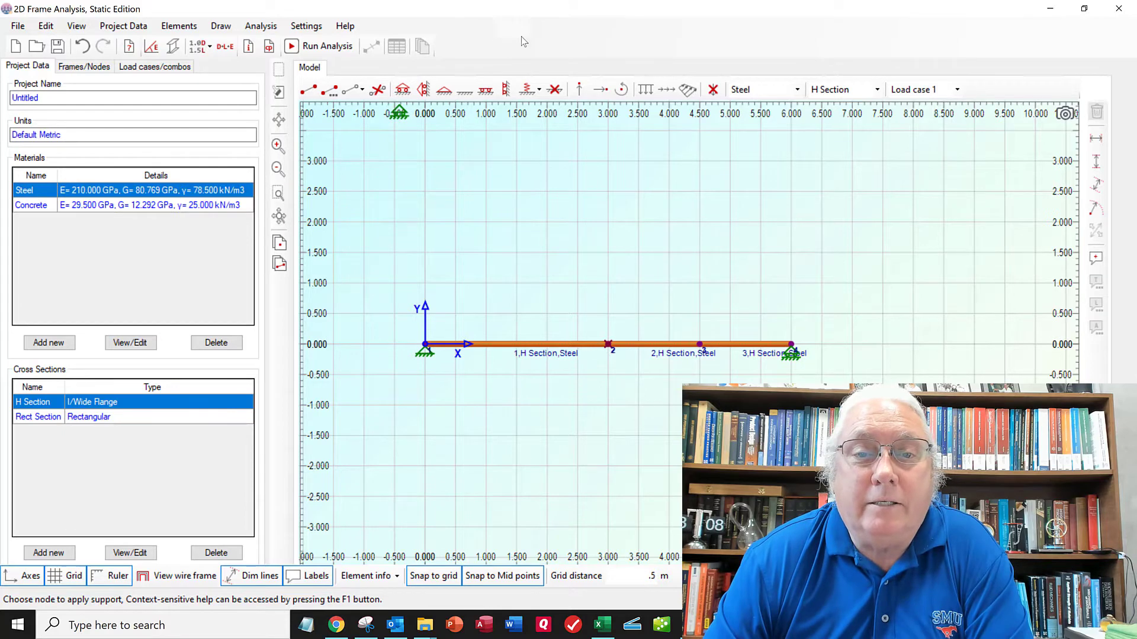
Place a -10 kN vertical nodal load on the node at x = 4.5 m
left_click(579, 89)
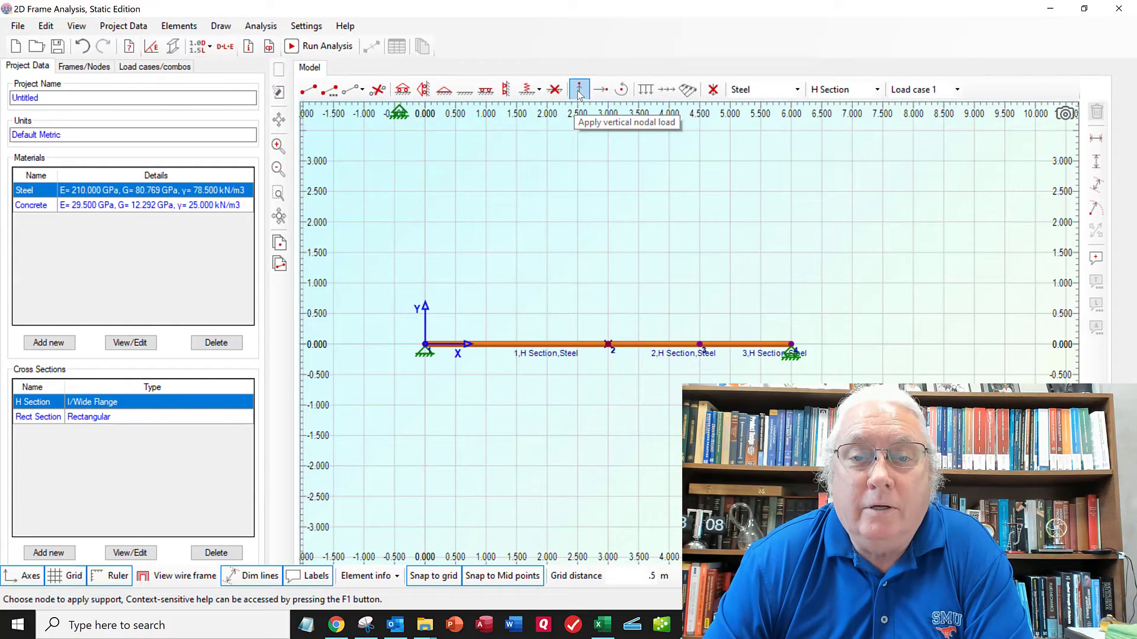
left_click(579, 92)
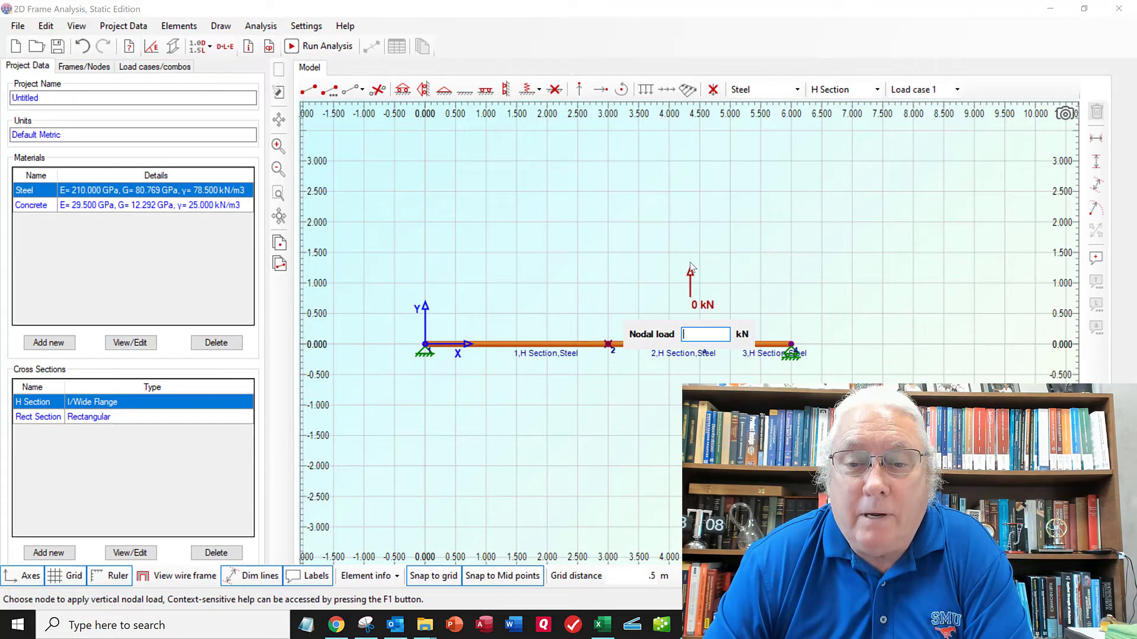
type("-")
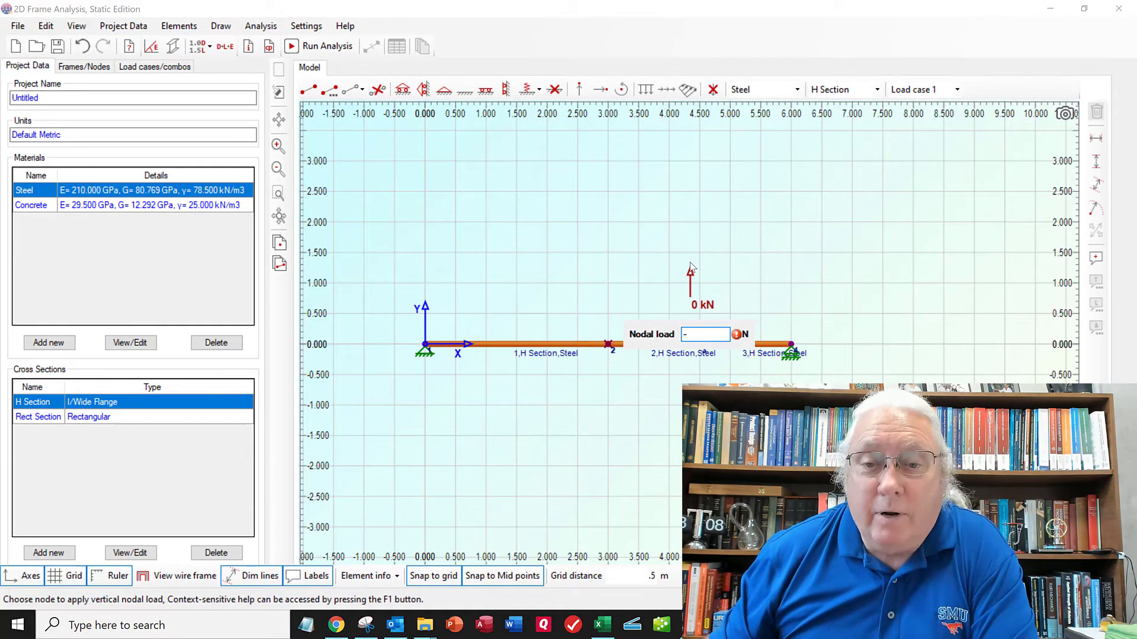
type("10")
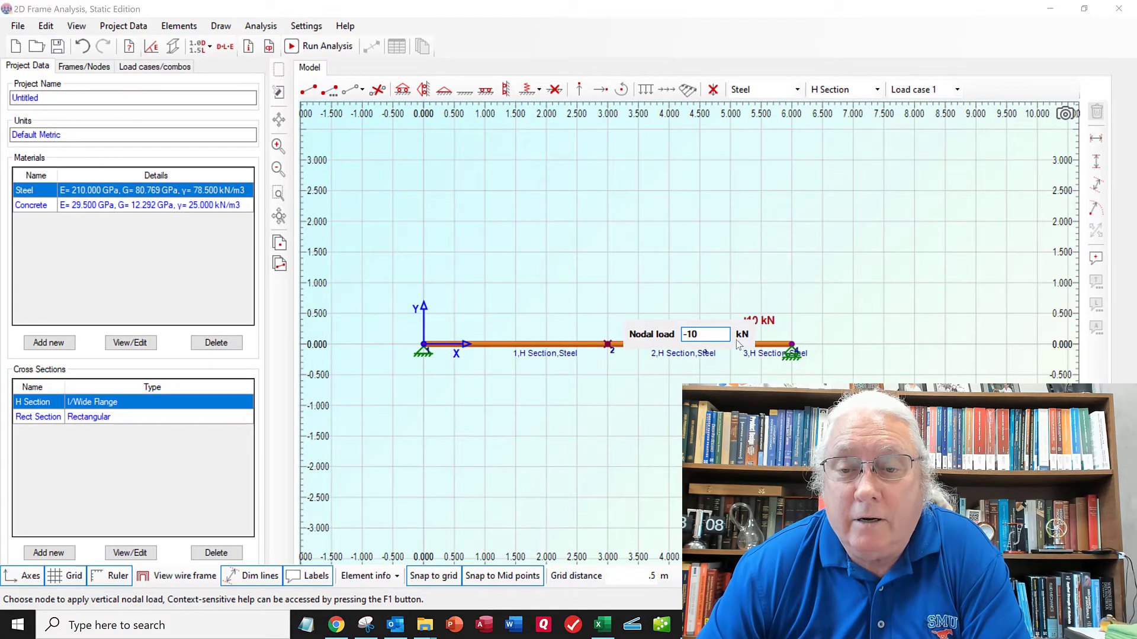
scroll(734, 329, "down", 2)
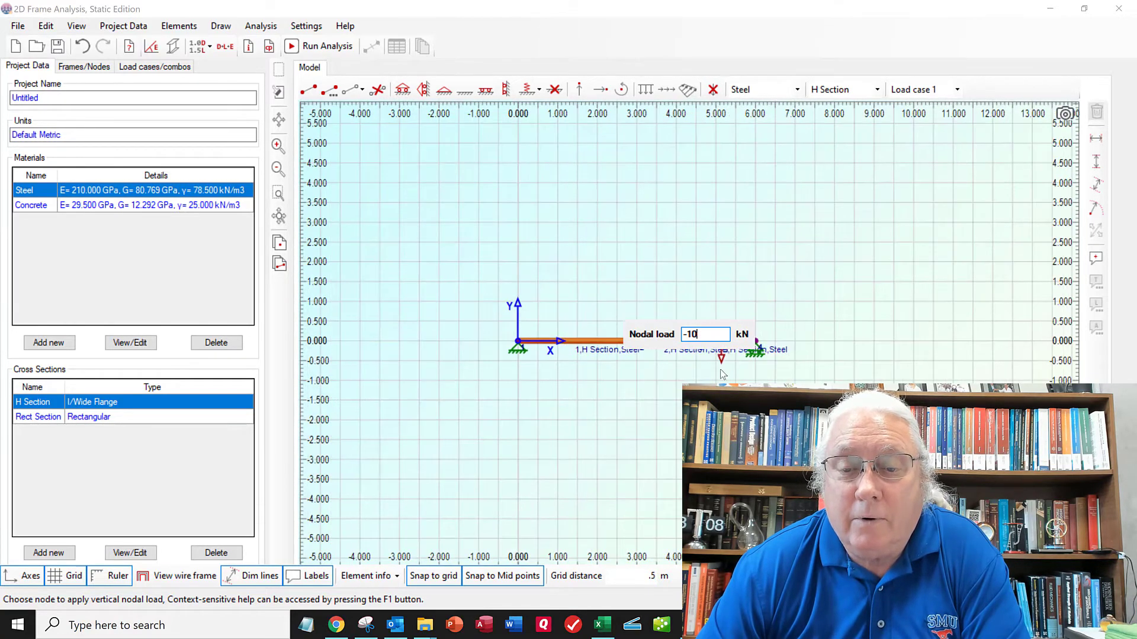
key("Escape")
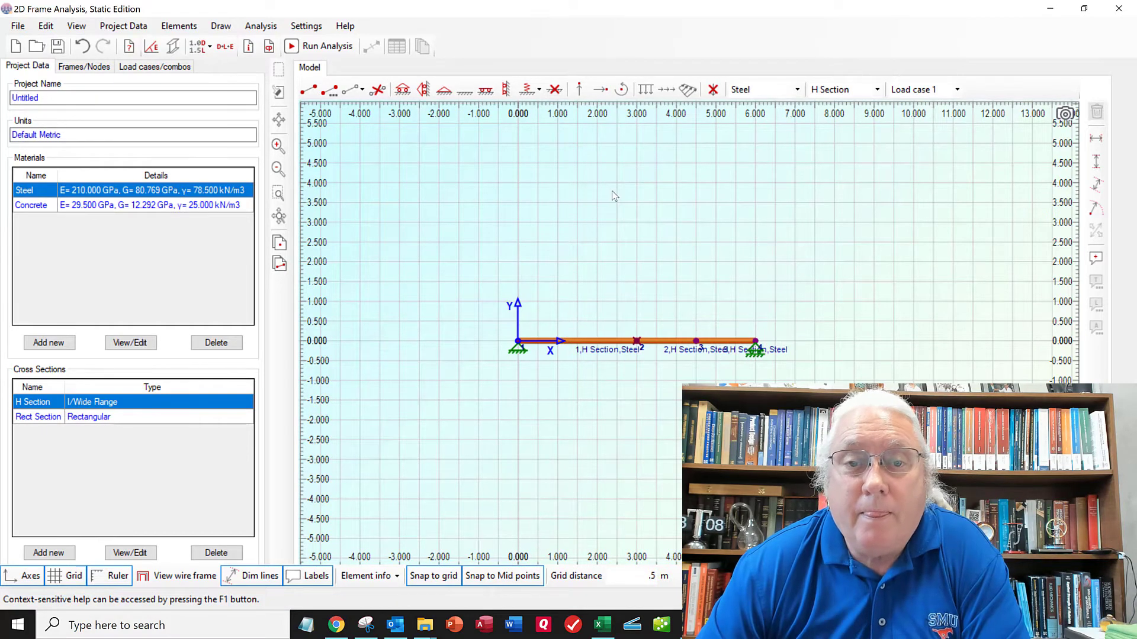
left_click(579, 89)
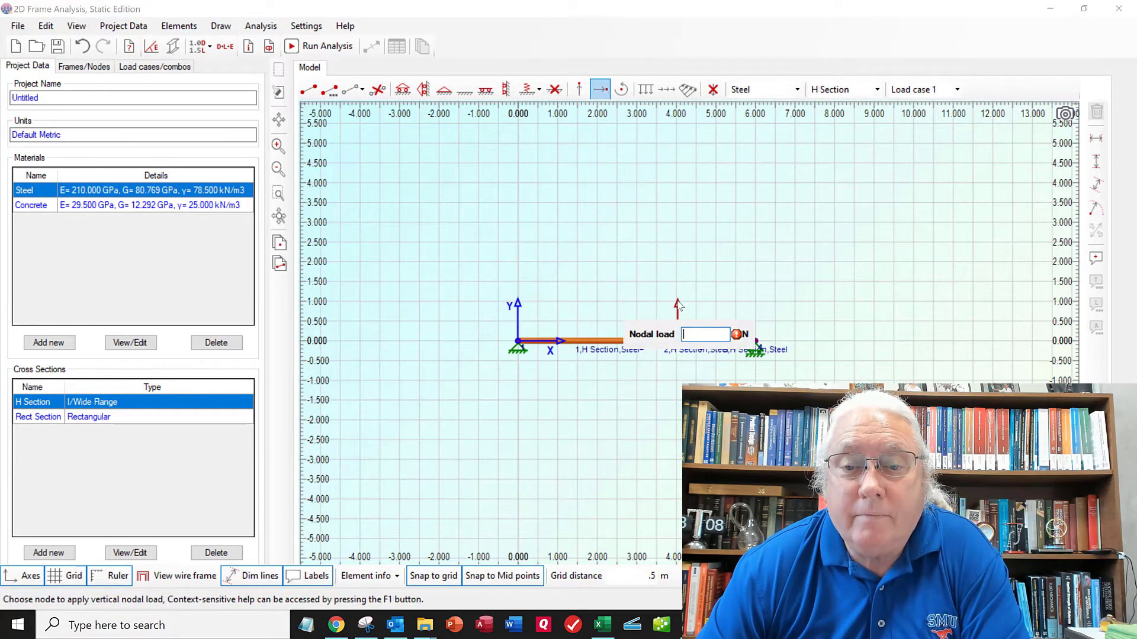
type("-10")
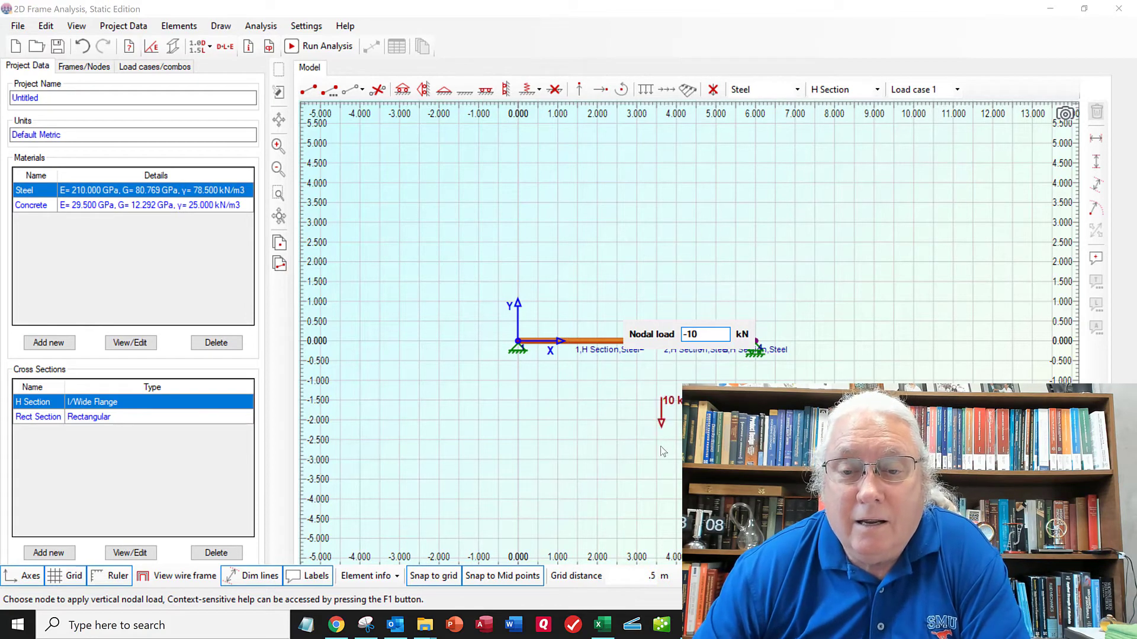
scroll(702, 373, "down", 2)
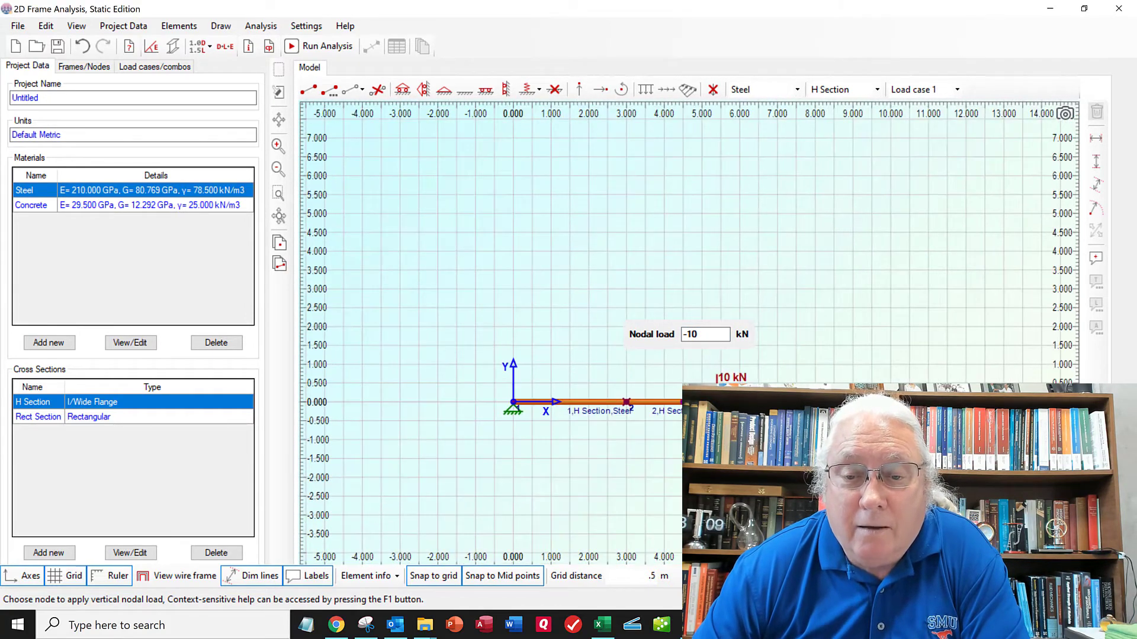
left_click(682, 402)
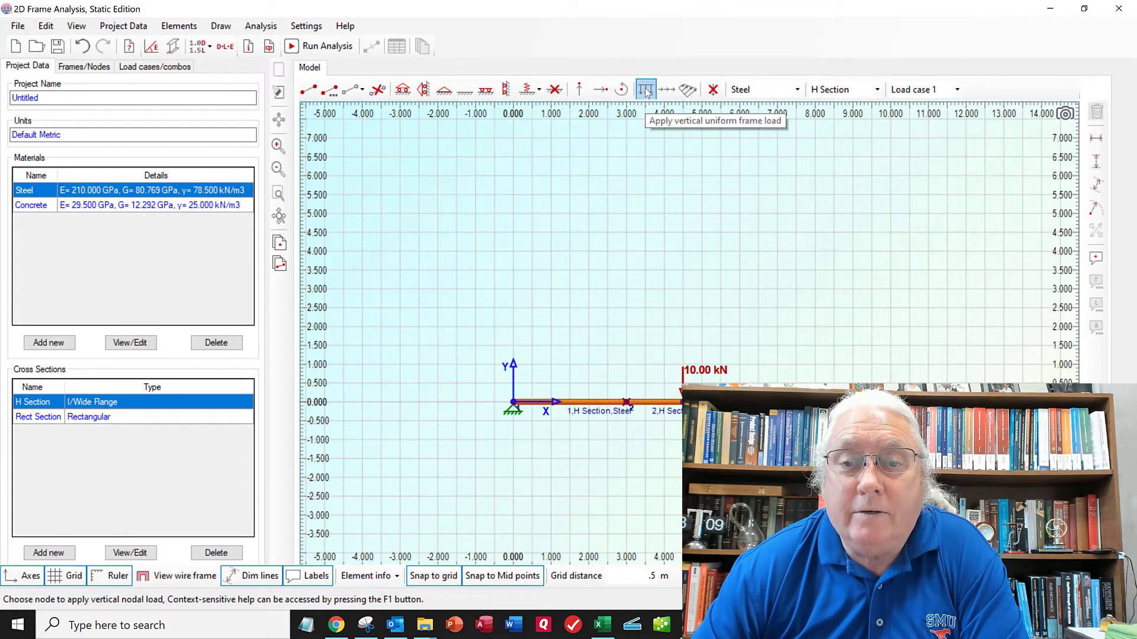
Apply a trapezoidal load on member 1, from 6 kN/m at 0 m to 0 at 3 m
left_click(686, 90)
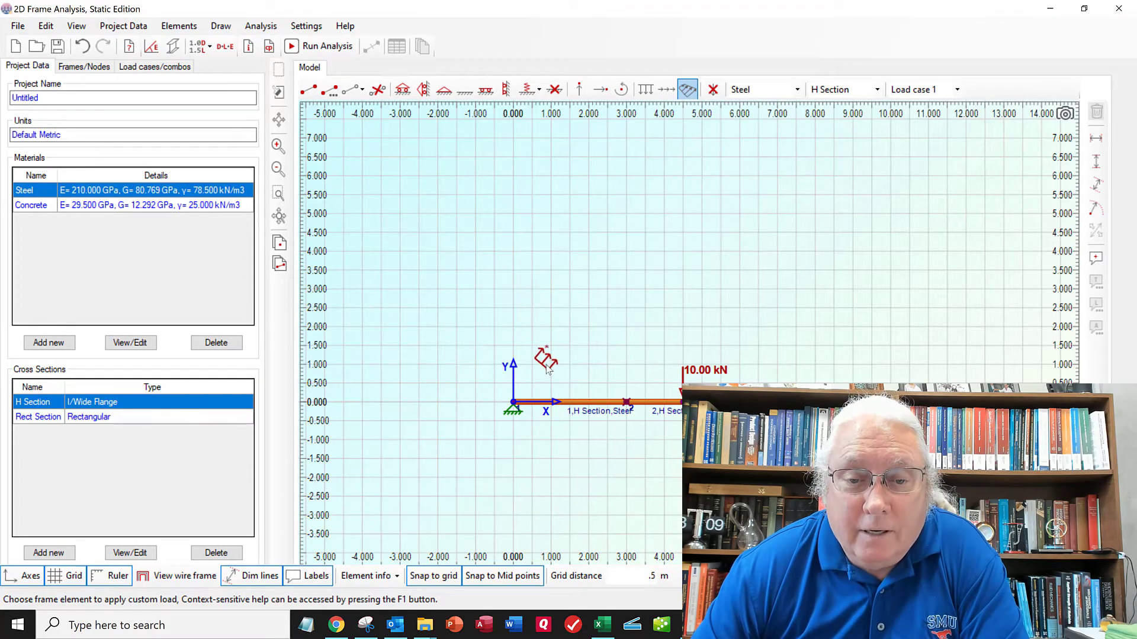
left_click(567, 406)
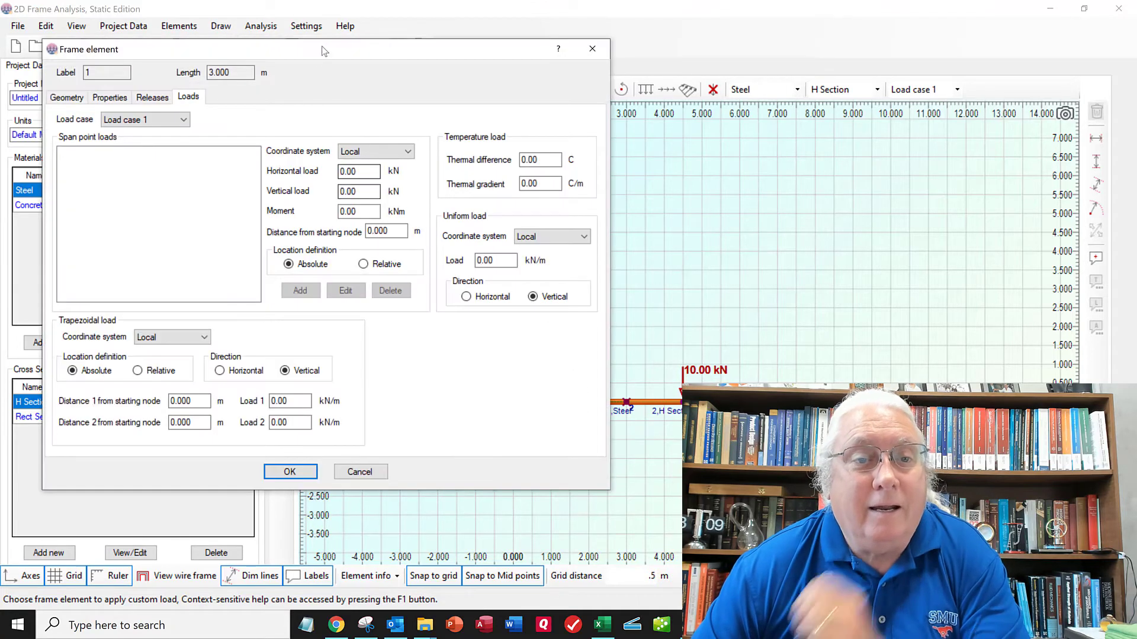
left_click_drag(330, 51, 443, 43)
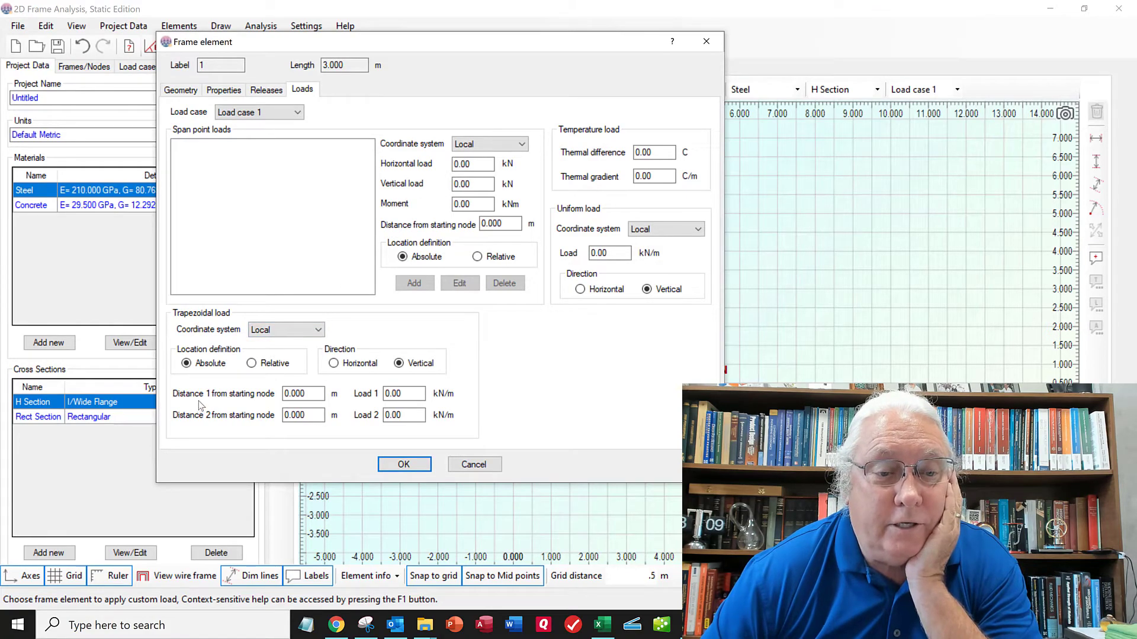
left_click_drag(437, 49, 843, 79)
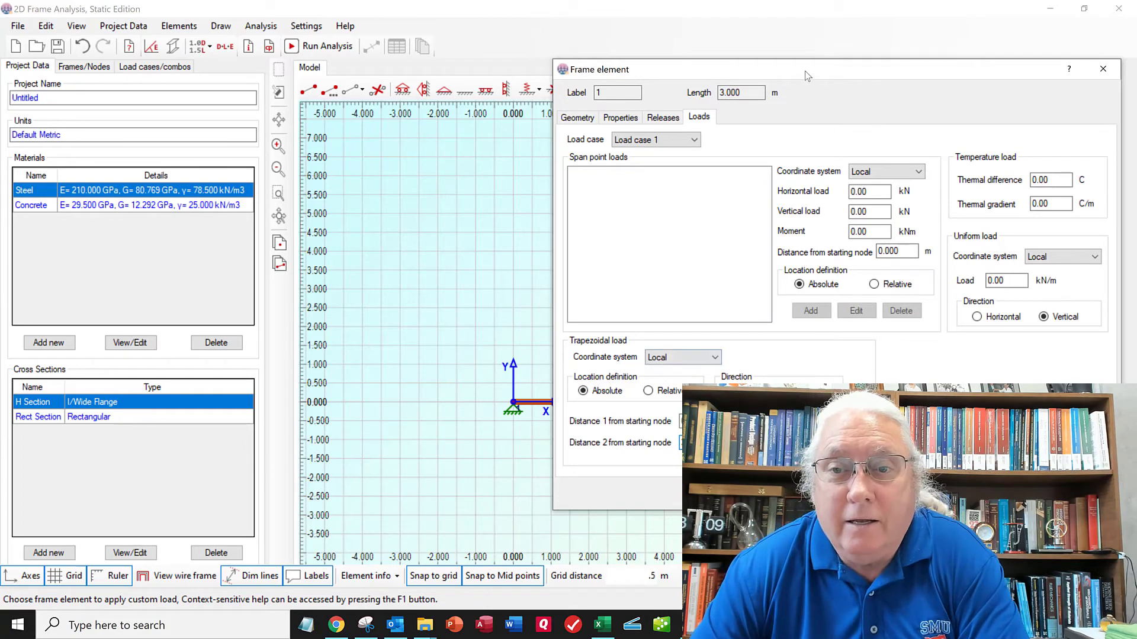
left_click_drag(811, 74, 930, 78)
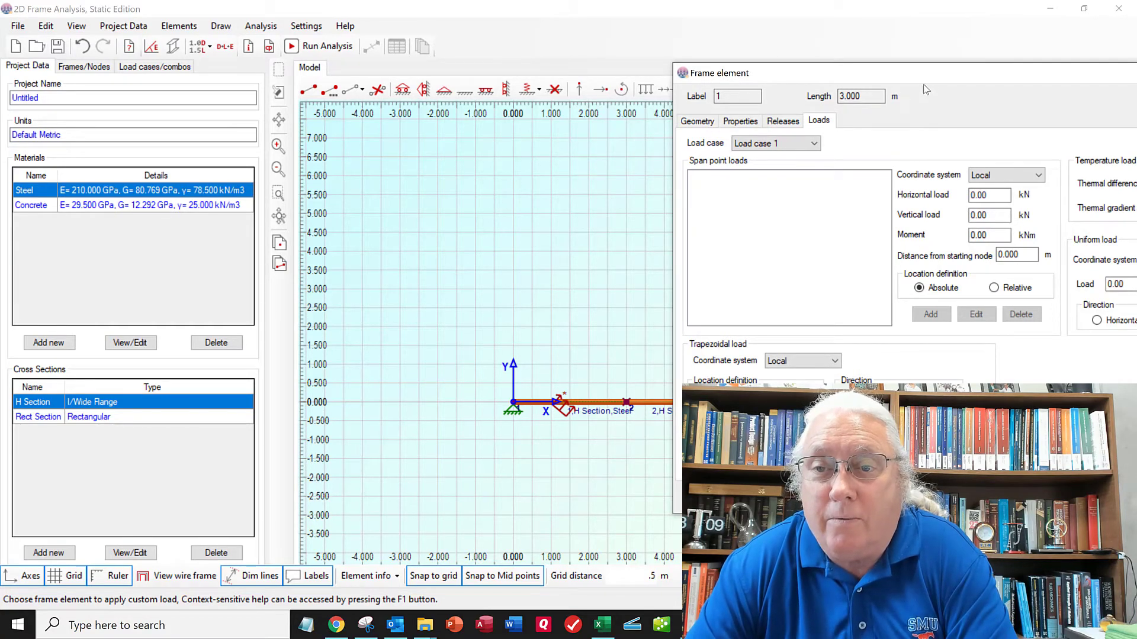
left_click_drag(922, 79, 798, 73)
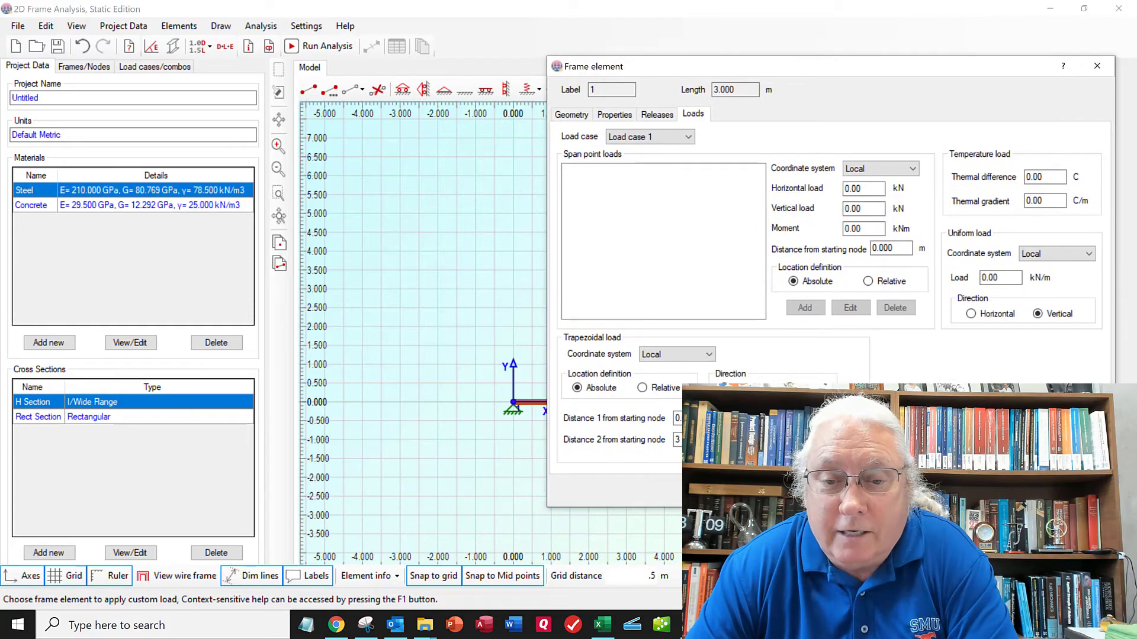
key("Return")
scroll(559, 426, "up", 3)
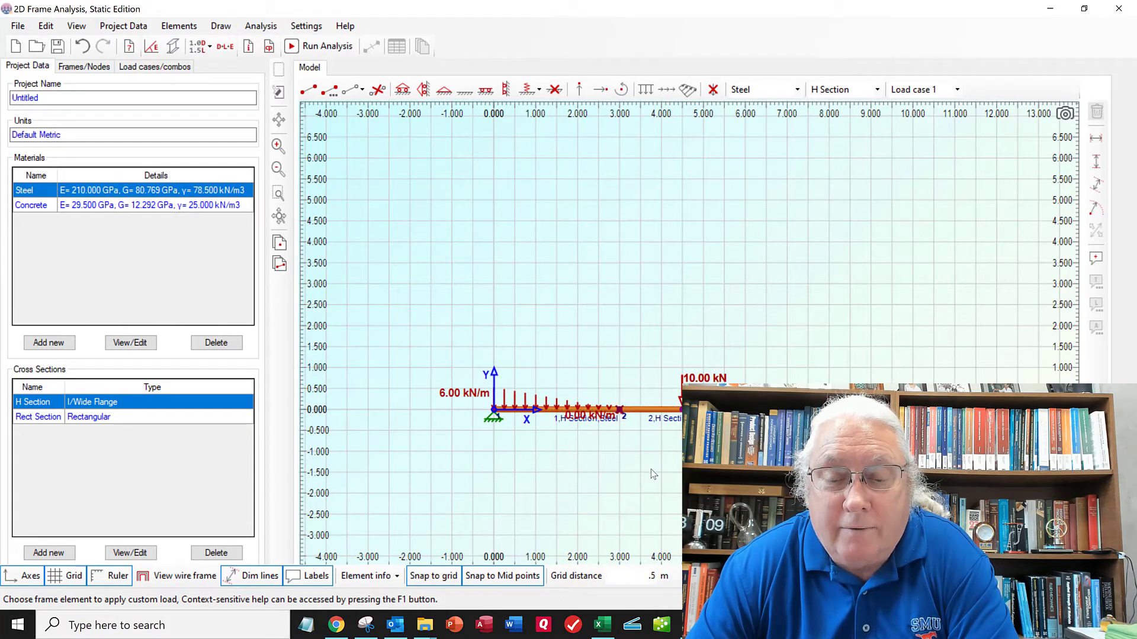
Run the analysis and show the support reactions: 10.00 kN left, 9.00 kN right
scroll(653, 474, "up", 5)
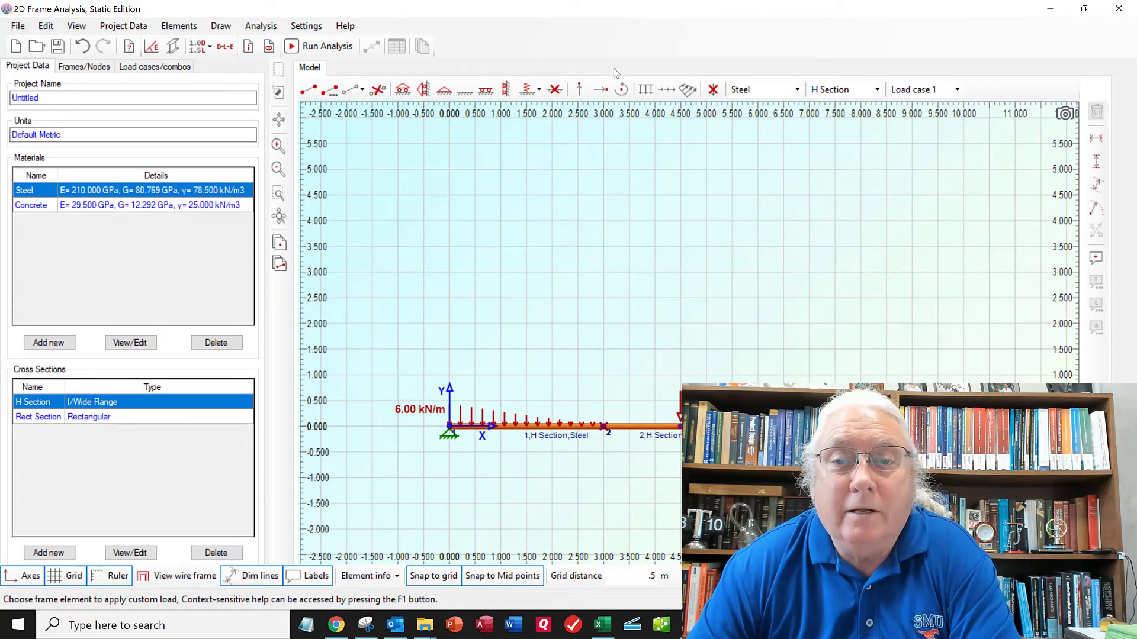
left_click(318, 48)
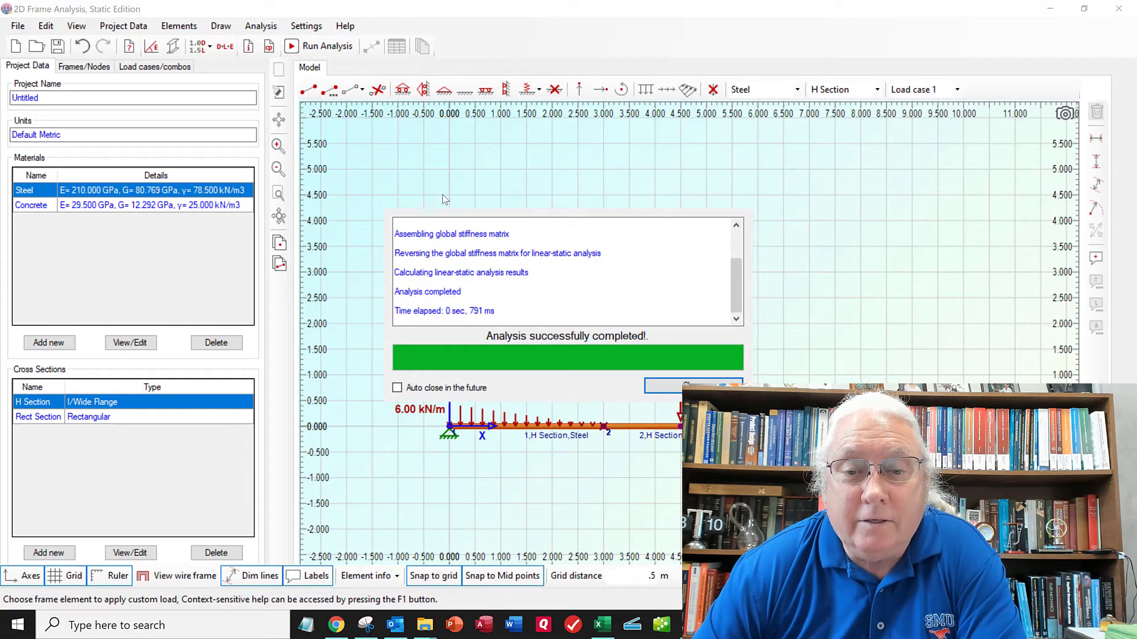
left_click(692, 385)
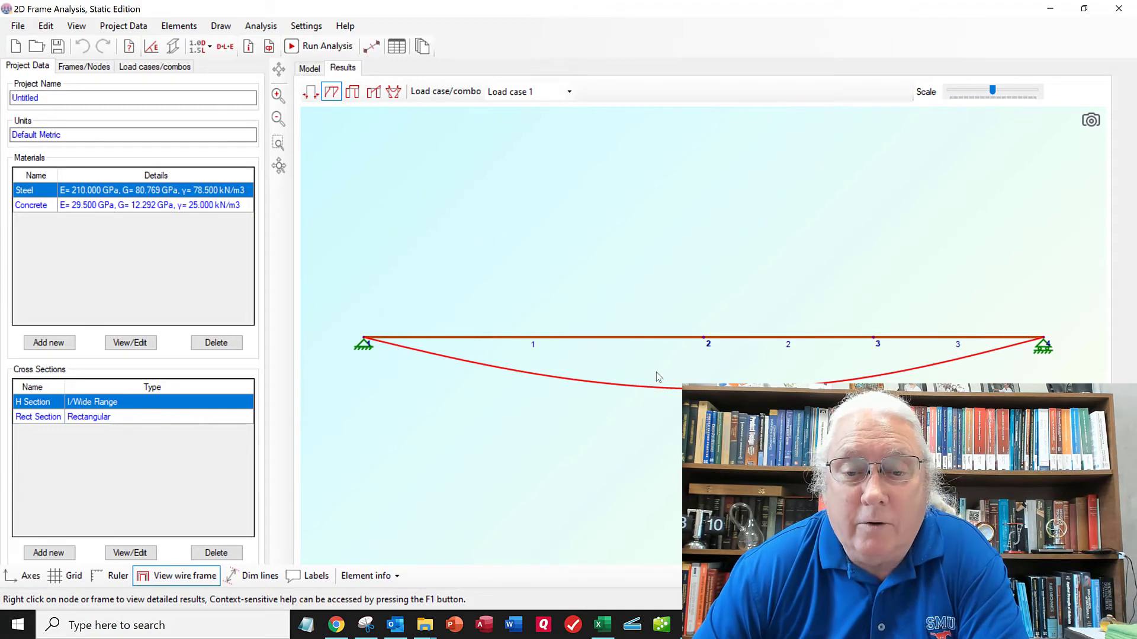
left_click(310, 91)
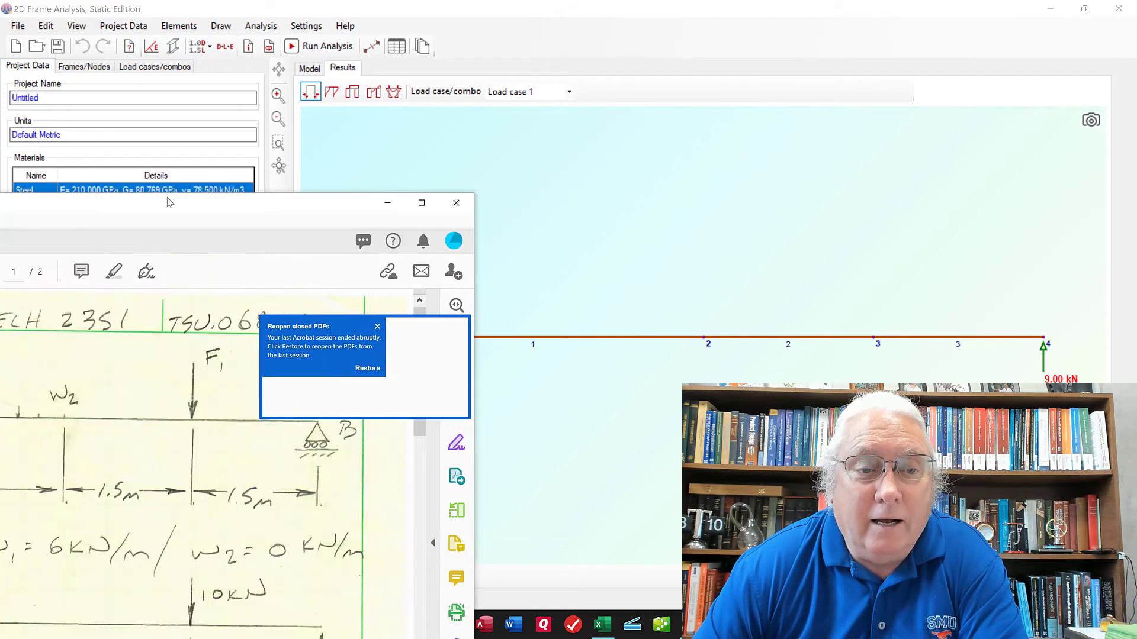
Scroll the hand-calculation PDF to page 2's shear/moment working and lower it to expose the reactions
left_click_drag(355, 148, 497, 56)
left_click(986, 173)
scroll(706, 381, "down", 4)
scroll(705, 380, "down", 3)
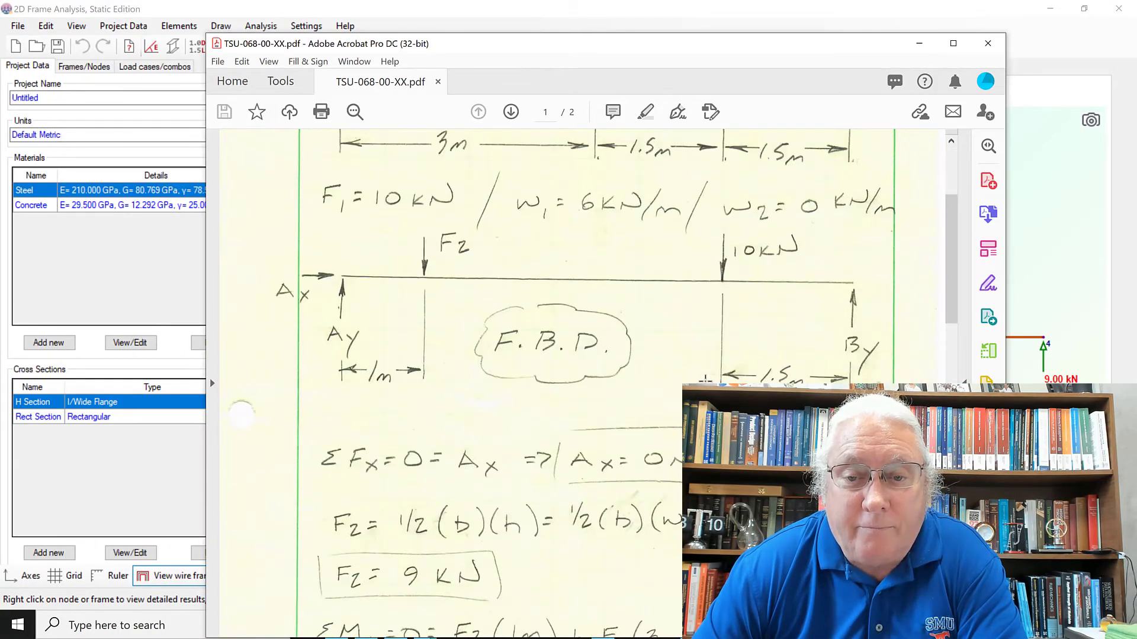
scroll(705, 381, "down", 6)
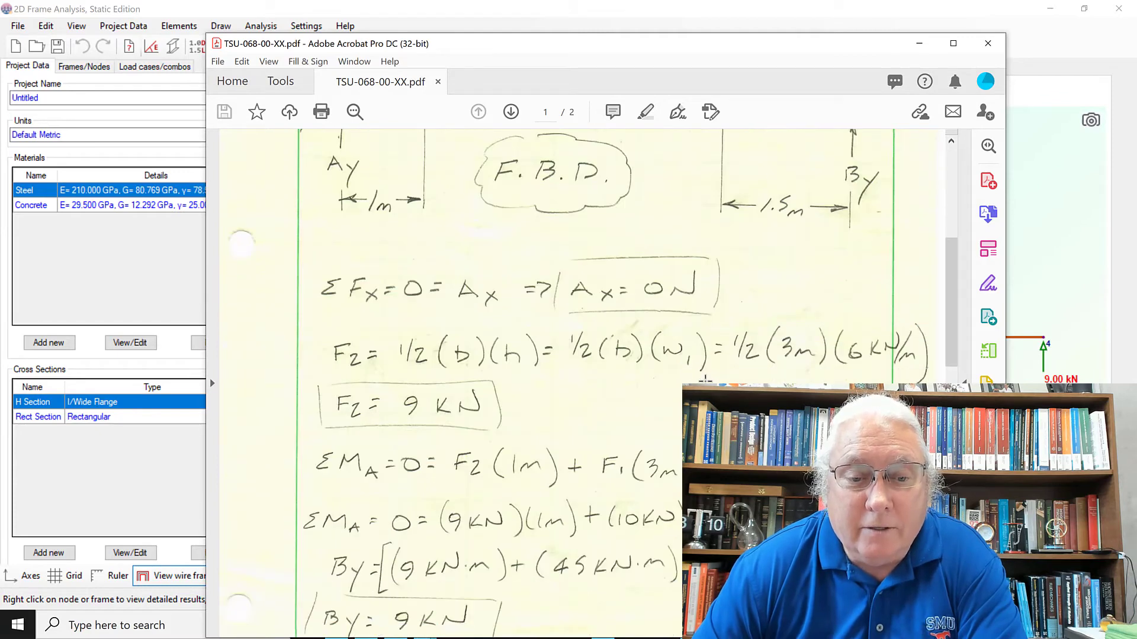
scroll(706, 381, "down", 3)
scroll(389, 374, "up", 2)
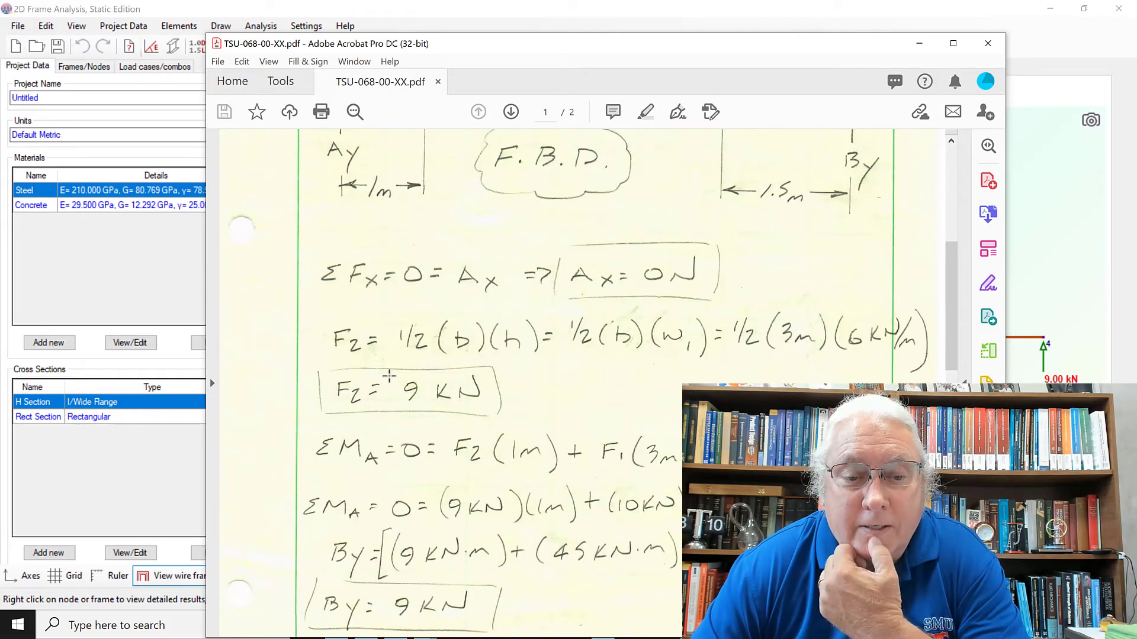
scroll(389, 375, "up", 6)
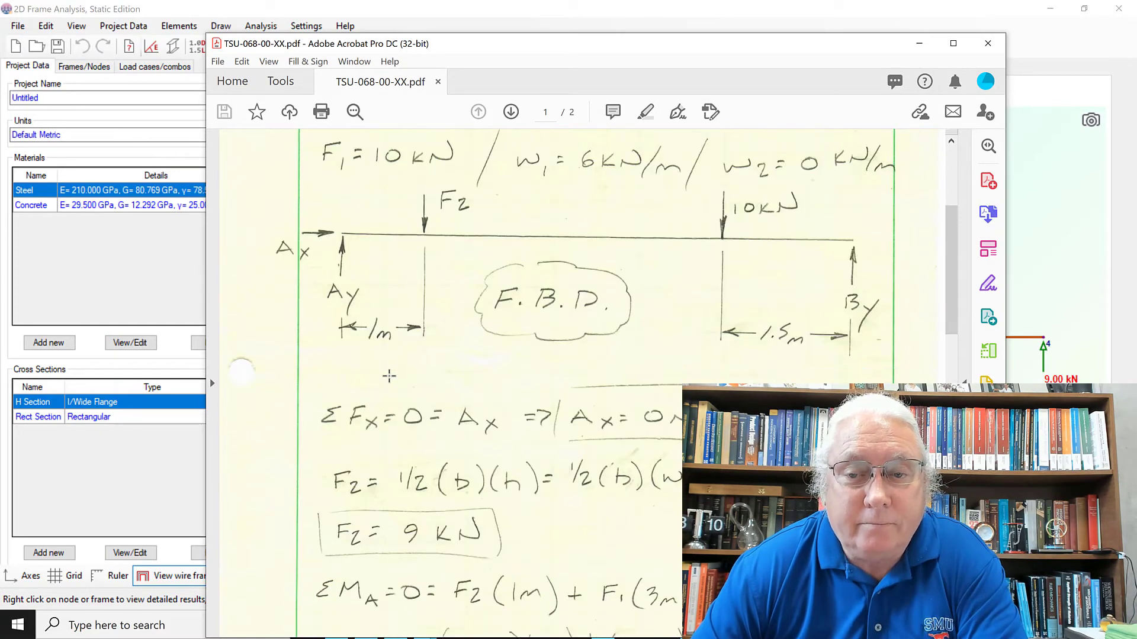
scroll(389, 375, "down", 8)
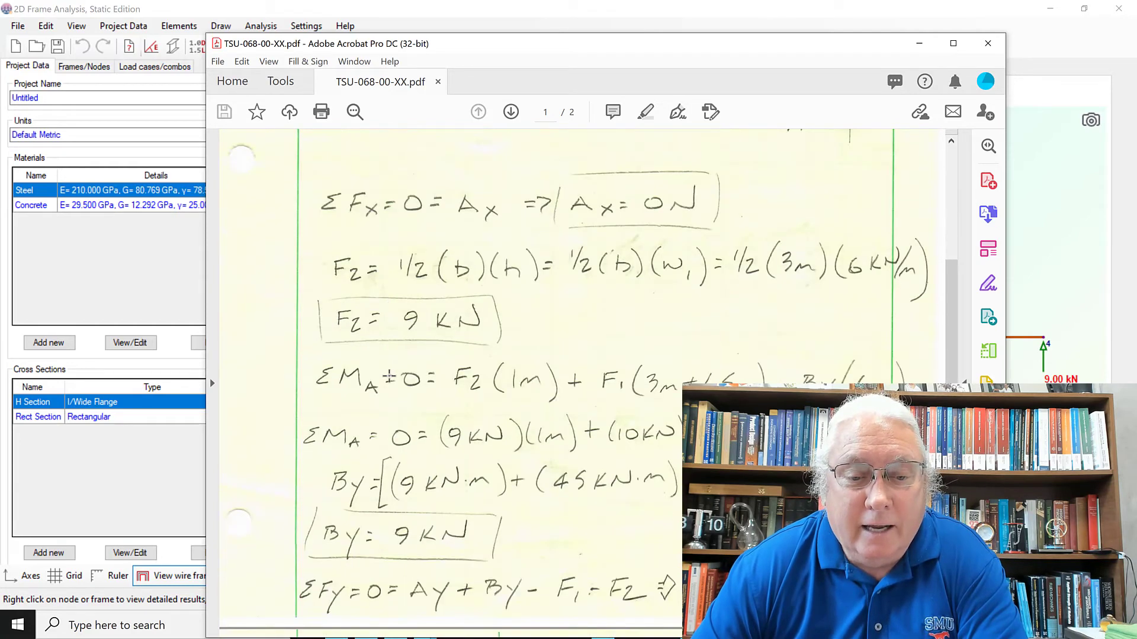
scroll(389, 377, "down", 3)
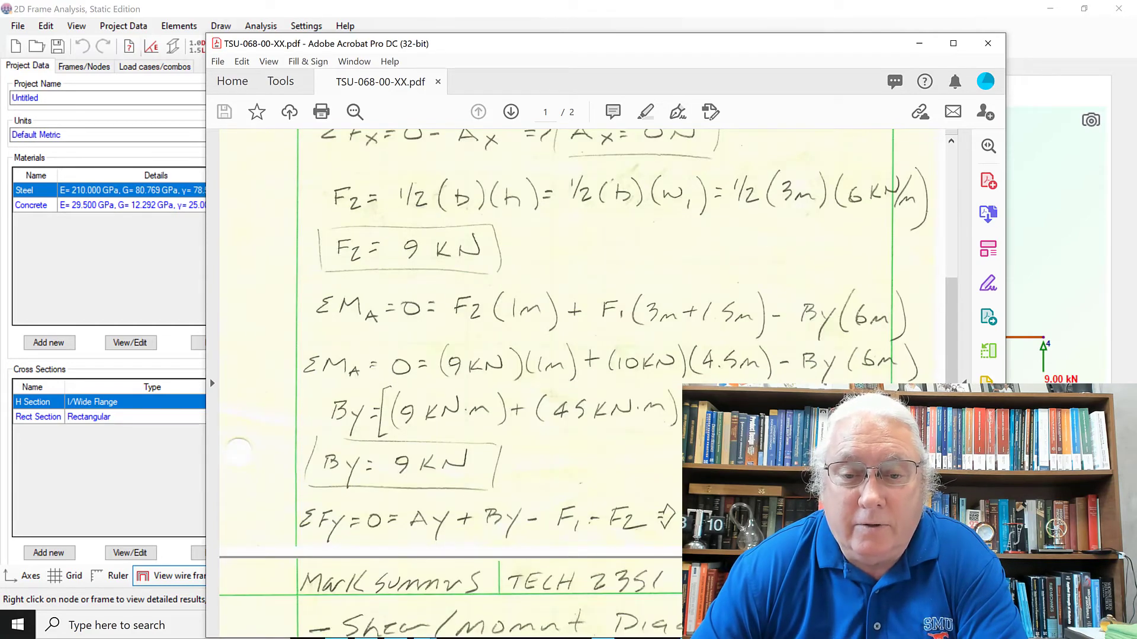
scroll(389, 376, "down", 10)
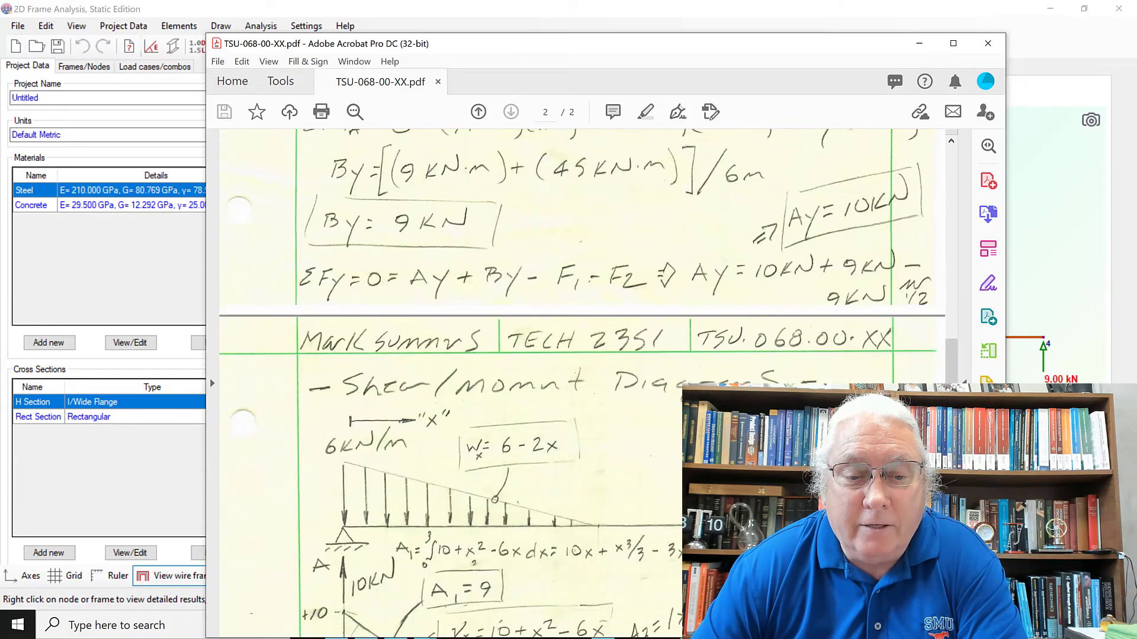
scroll(347, 396, "down", 5)
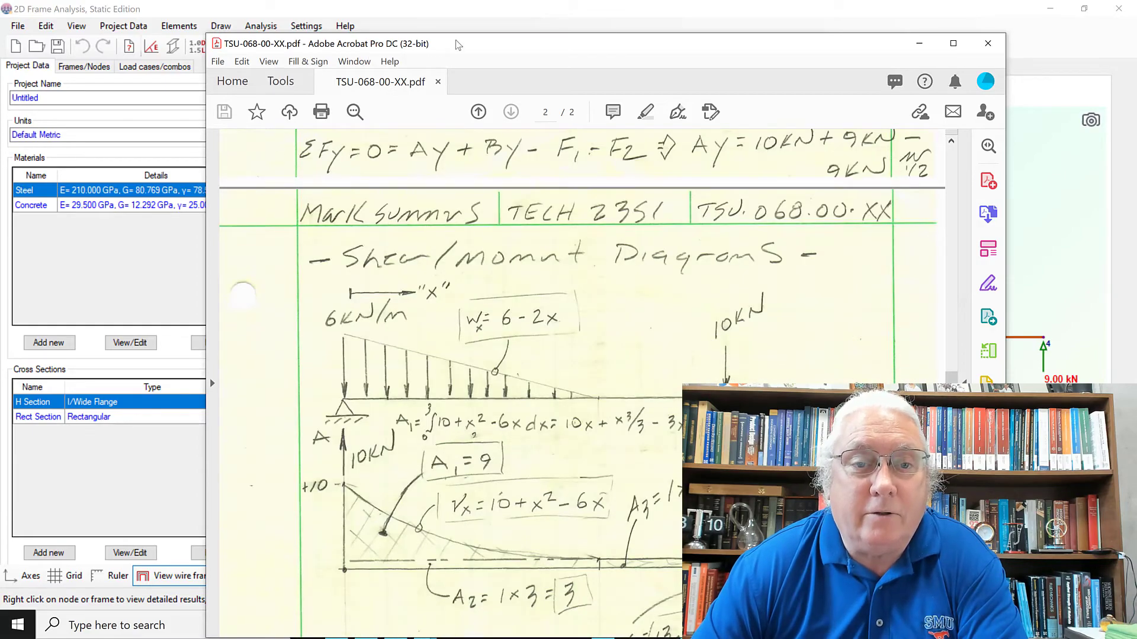
left_click_drag(461, 45, 439, 521)
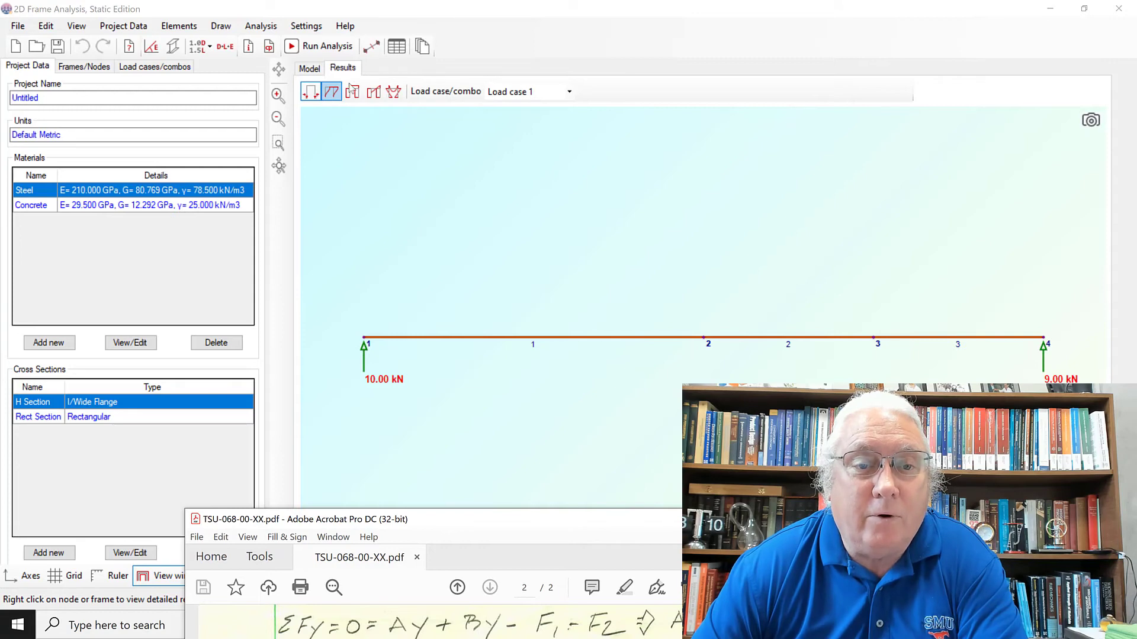
Show the shear force diagram (10.00, 1.00, -9.00 kN), then return to the hand-calculation PDF
left_click(391, 131)
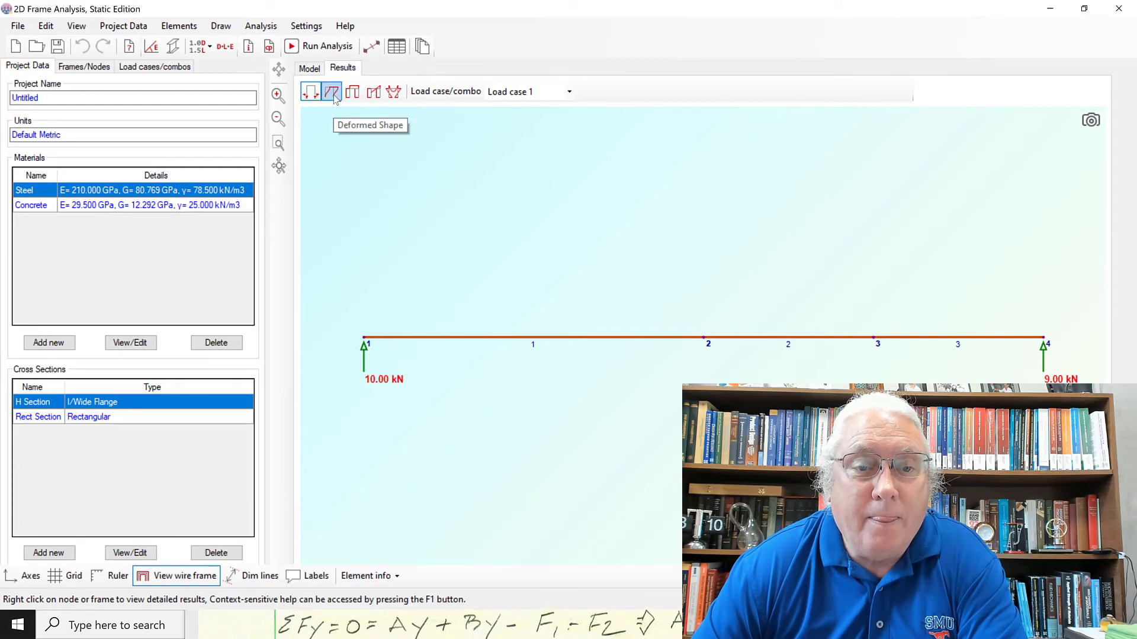
left_click(372, 94)
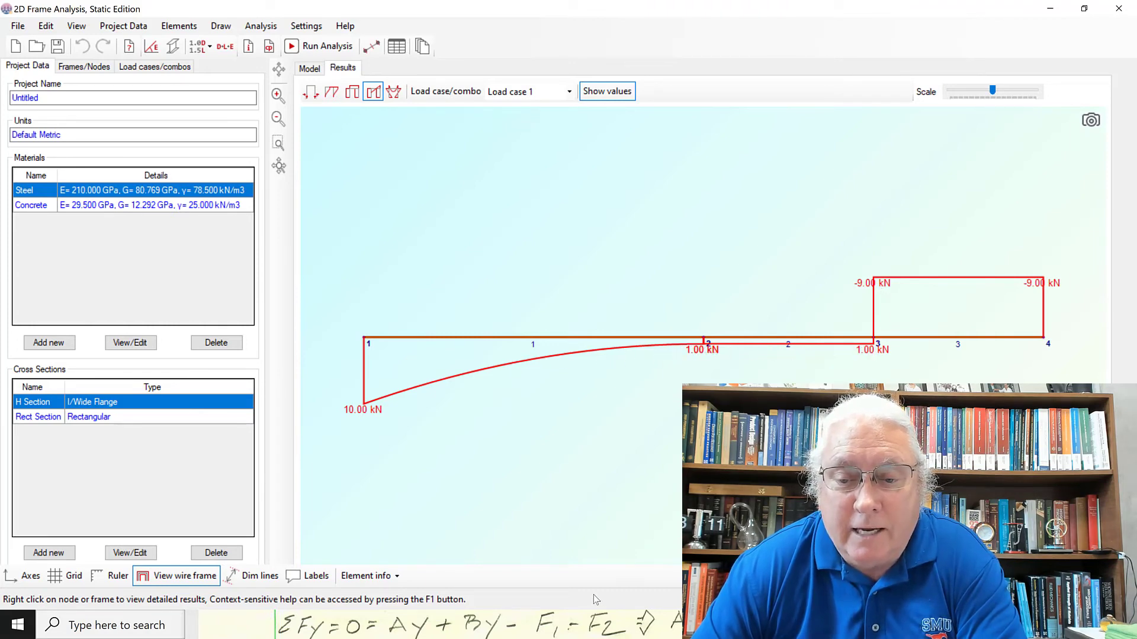
key("alt+Tab")
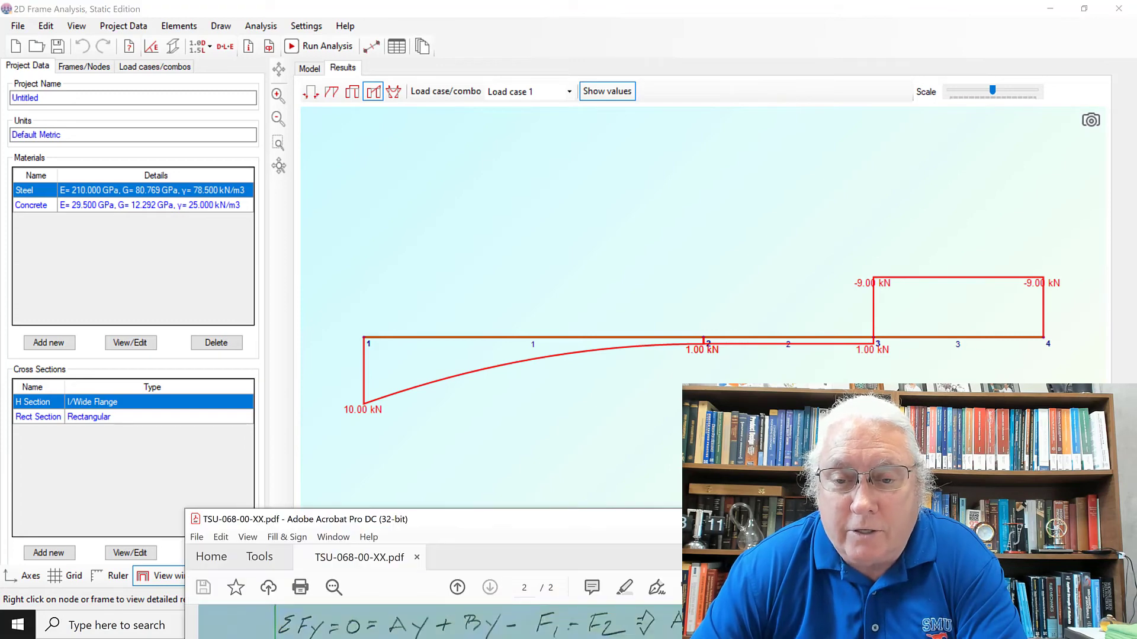
Move the PDF around to compare the handwritten shear working with the 1.00 kN and -9.00 kN diagram
left_click_drag(332, 519, 371, 415)
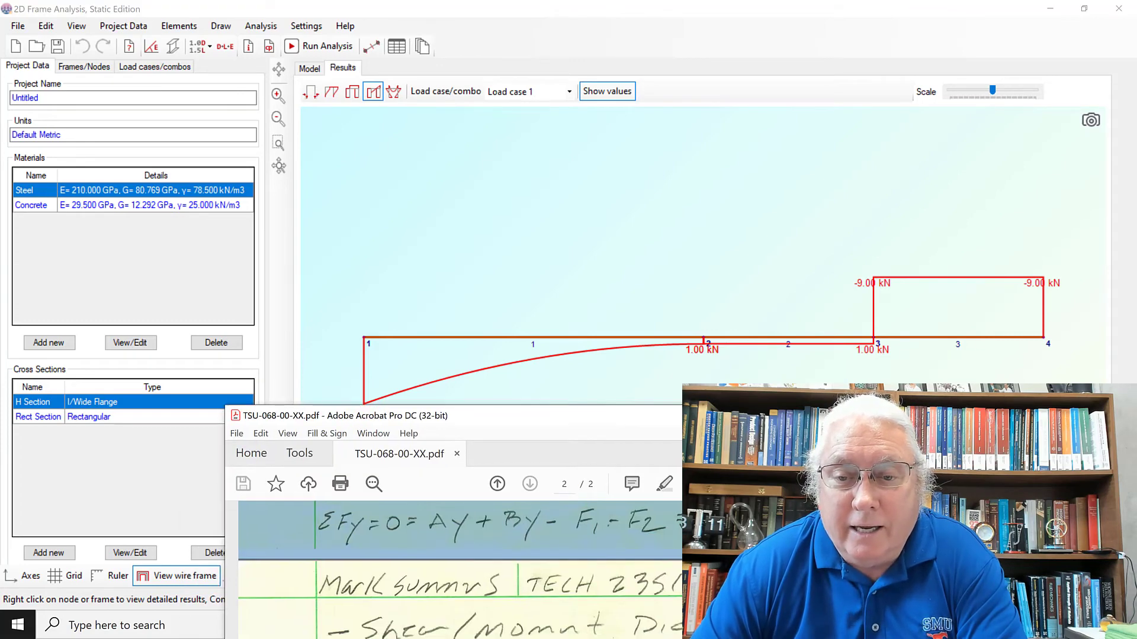
left_click_drag(754, 421, 493, 124)
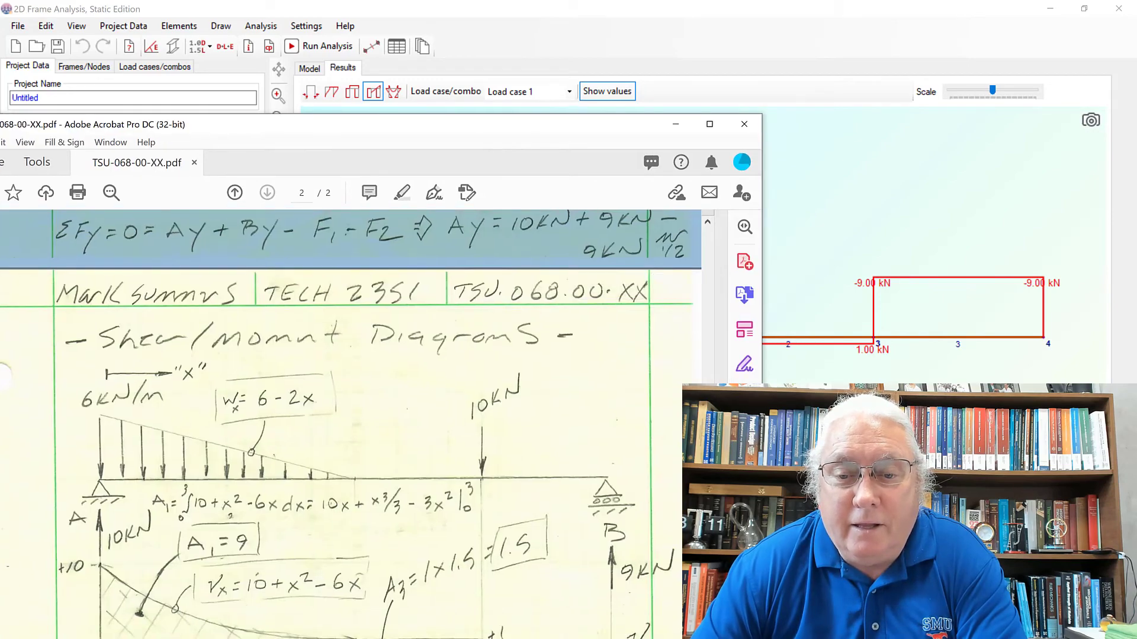
scroll(350, 423, "down", 10)
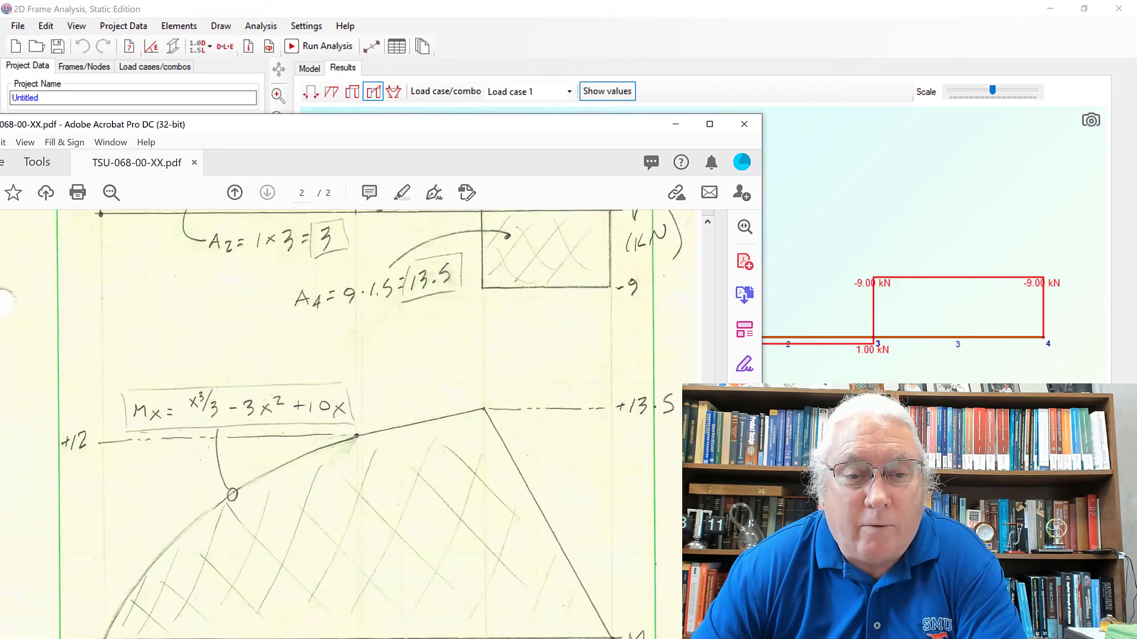
scroll(349, 423, "up", 5)
left_click_drag(401, 132, 697, 358)
left_click_drag(610, 354, 851, 102)
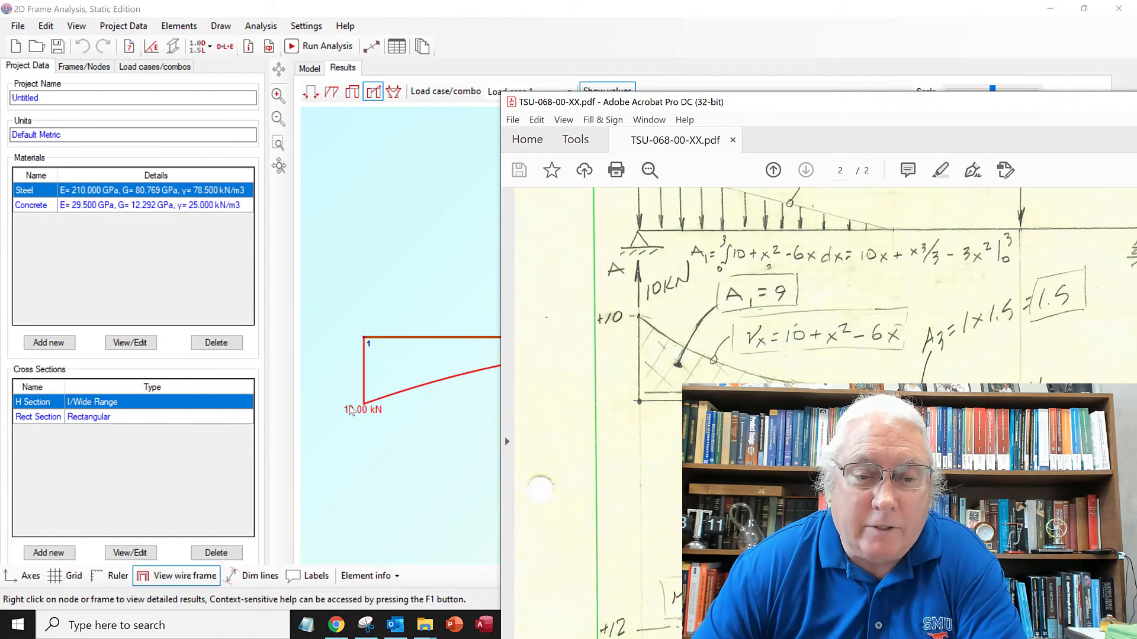
mouse_move(424, 382)
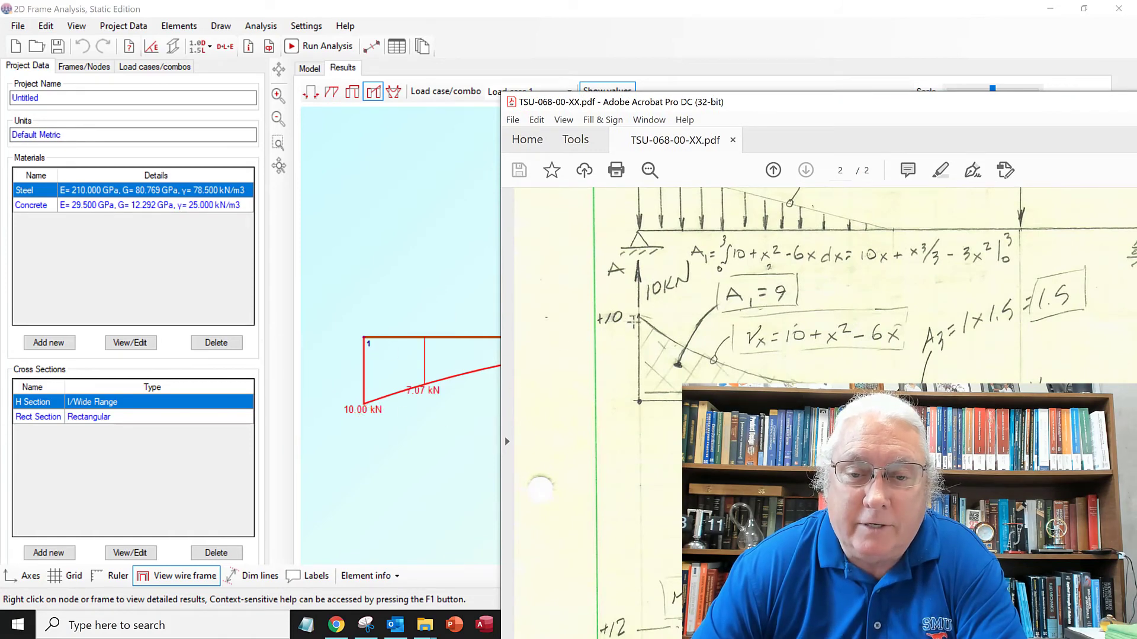
left_click_drag(745, 104, 938, 84)
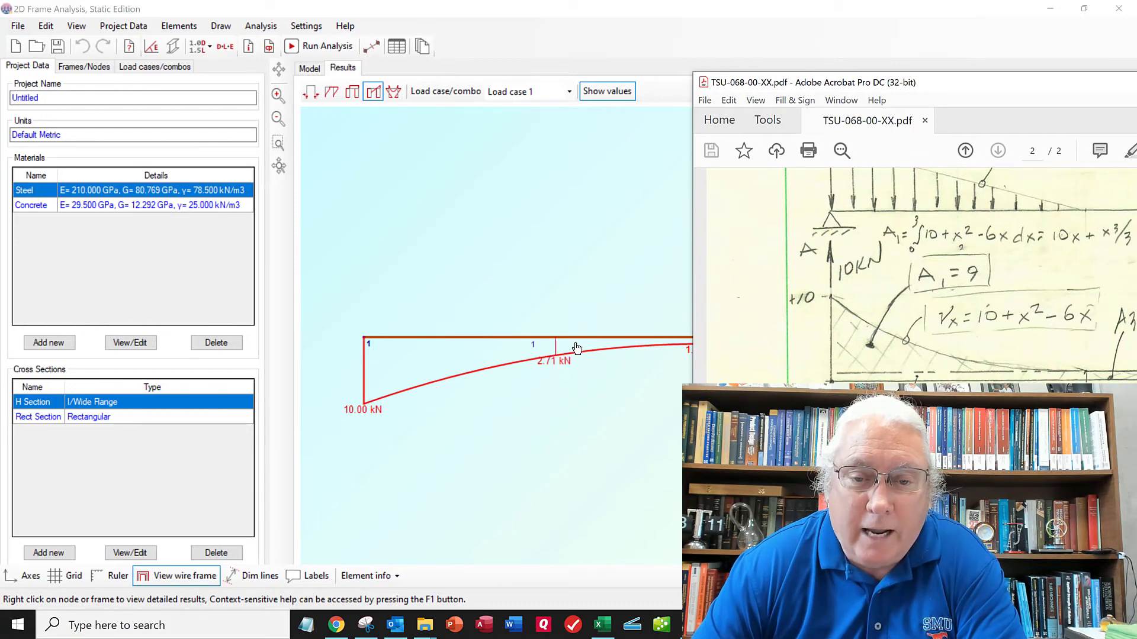
left_click_drag(923, 120, 587, 131)
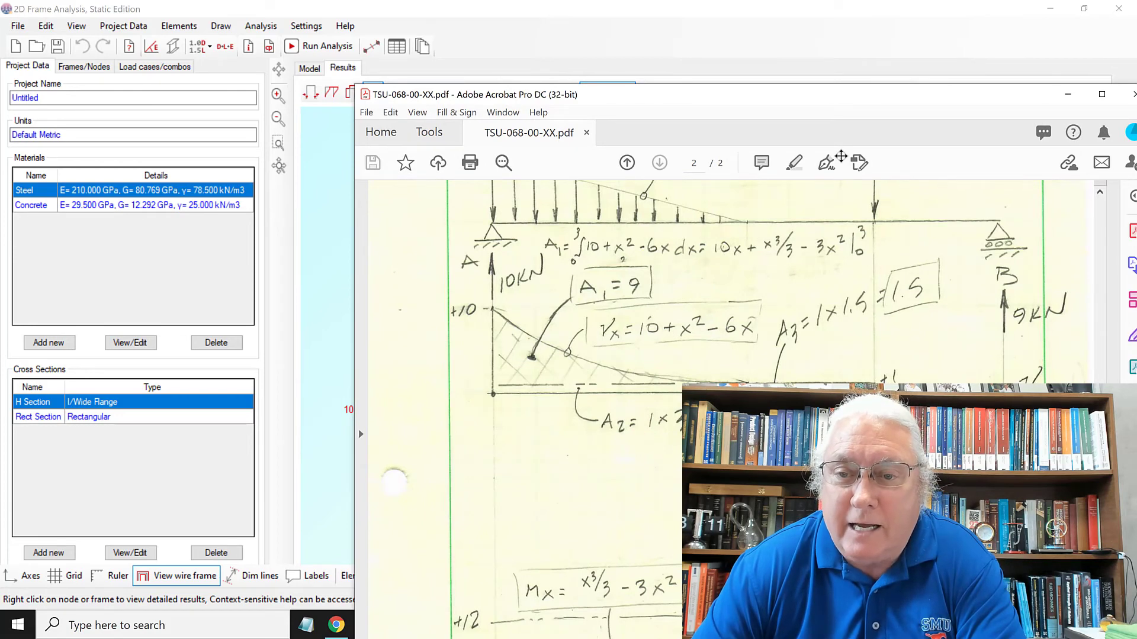
left_click_drag(835, 104, 627, 461)
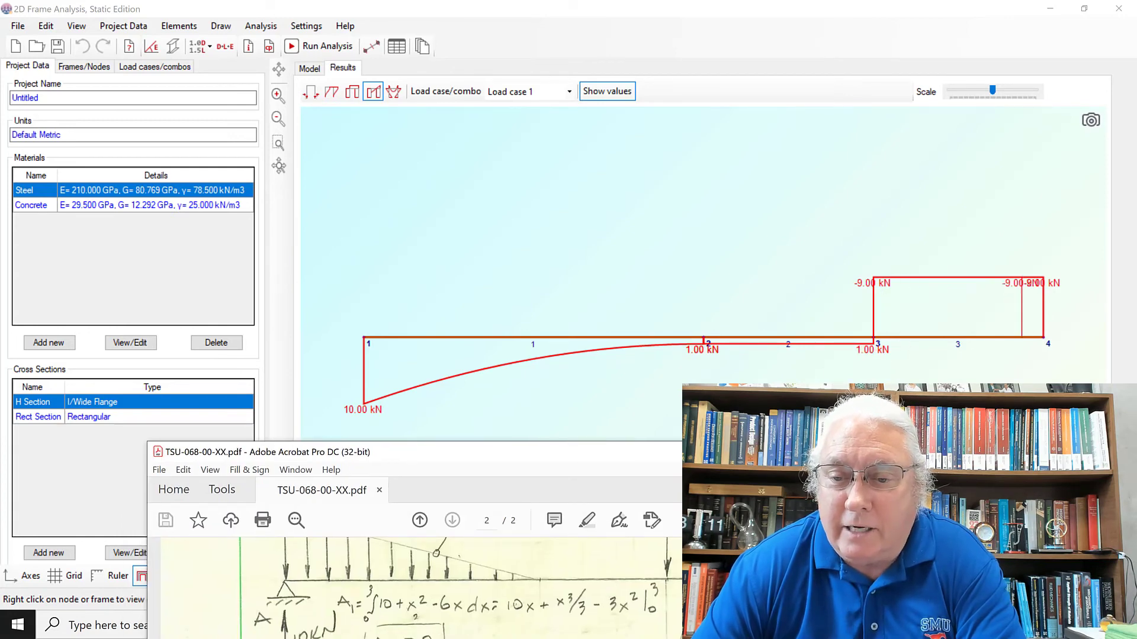
left_click_drag(758, 456, 755, 222)
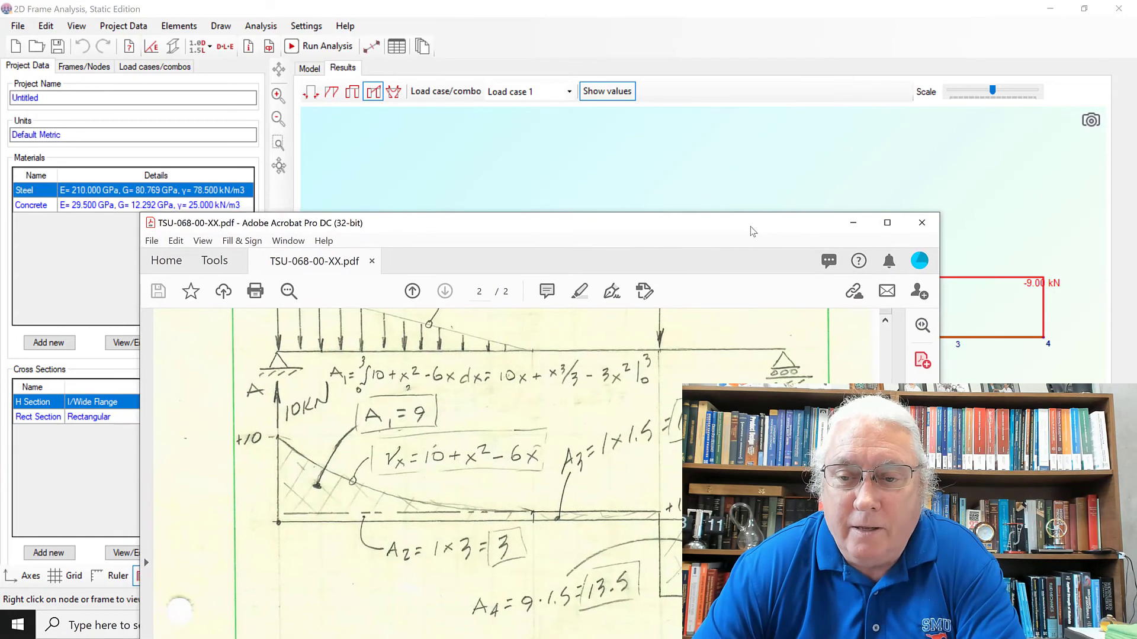
left_click_drag(752, 223, 713, 398)
left_click(610, 45)
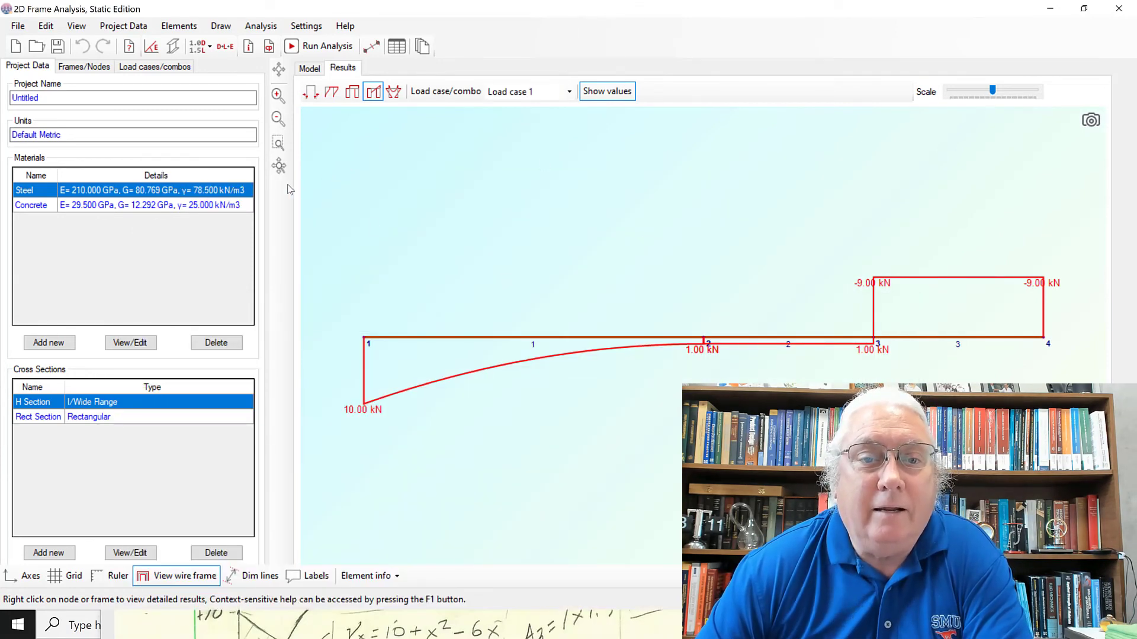
Show the bending moment diagram and compare it with the handwritten Mx working in the PDF
left_click(394, 92)
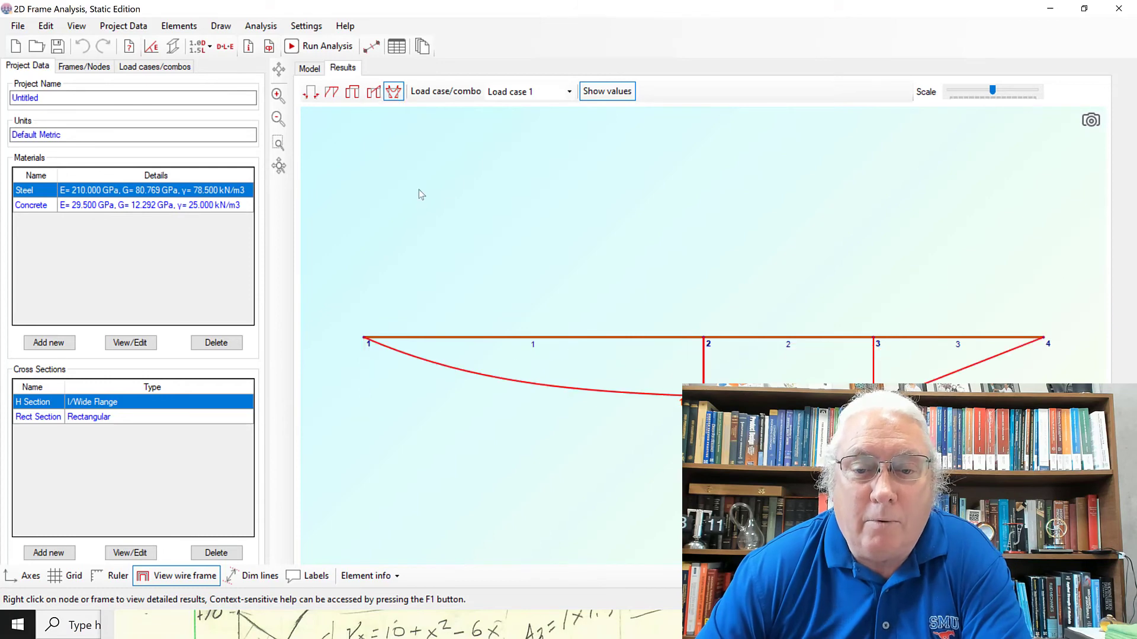
left_click(512, 626)
left_click_drag(511, 406, 542, 259)
scroll(524, 464, "down", 2)
scroll(523, 467, "down", 4)
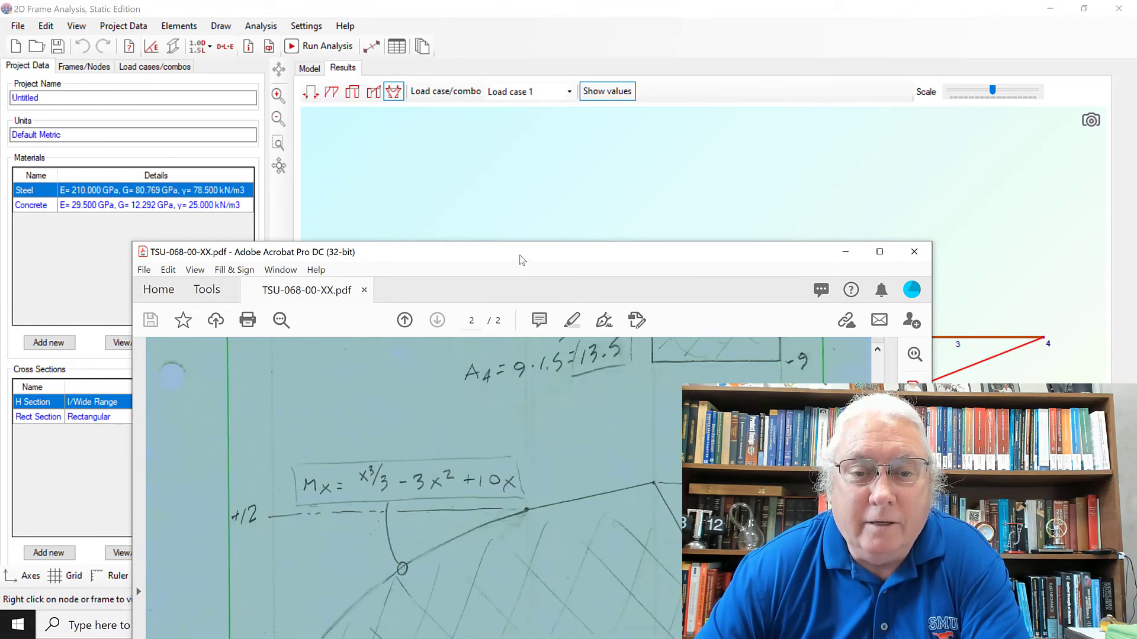
left_click_drag(521, 261, 361, 135)
left_click_drag(476, 127, 448, 140)
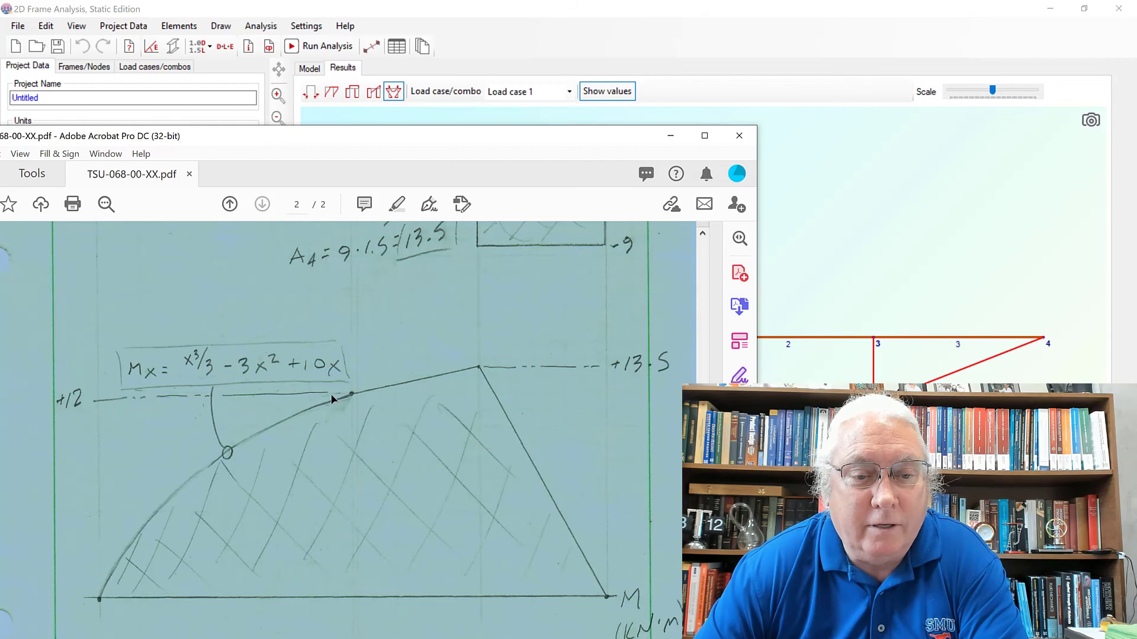
left_click_drag(444, 137, 473, 469)
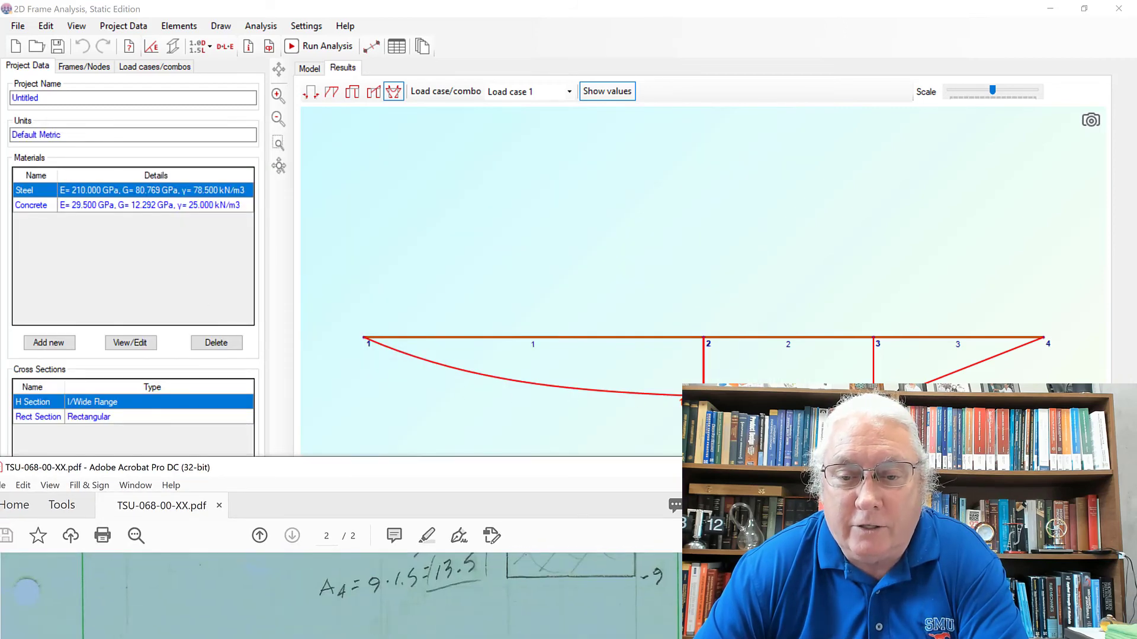
left_click_drag(527, 465, 549, 114)
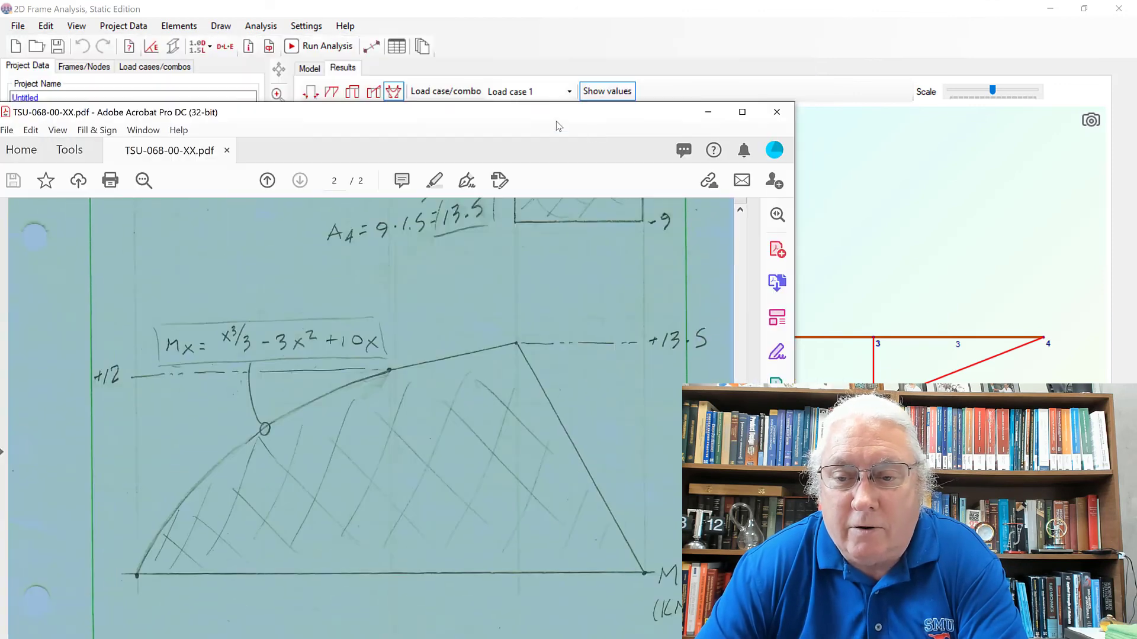
left_click(721, 30)
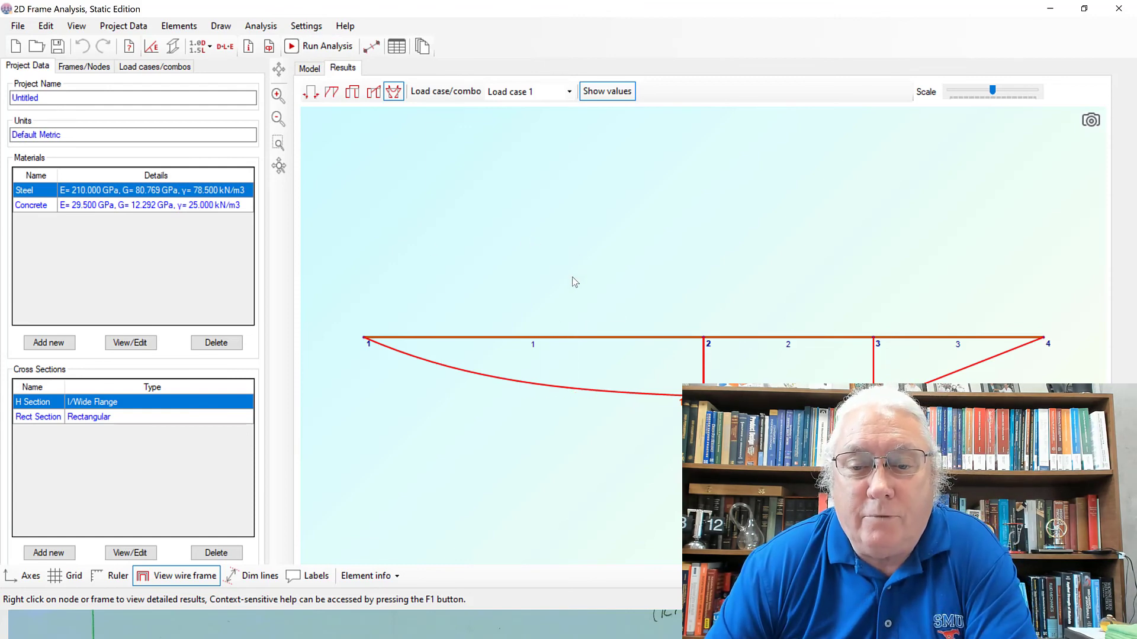
Show the support reactions, confirm there is no axial force, then display the sagging deflected shape
left_click(314, 93)
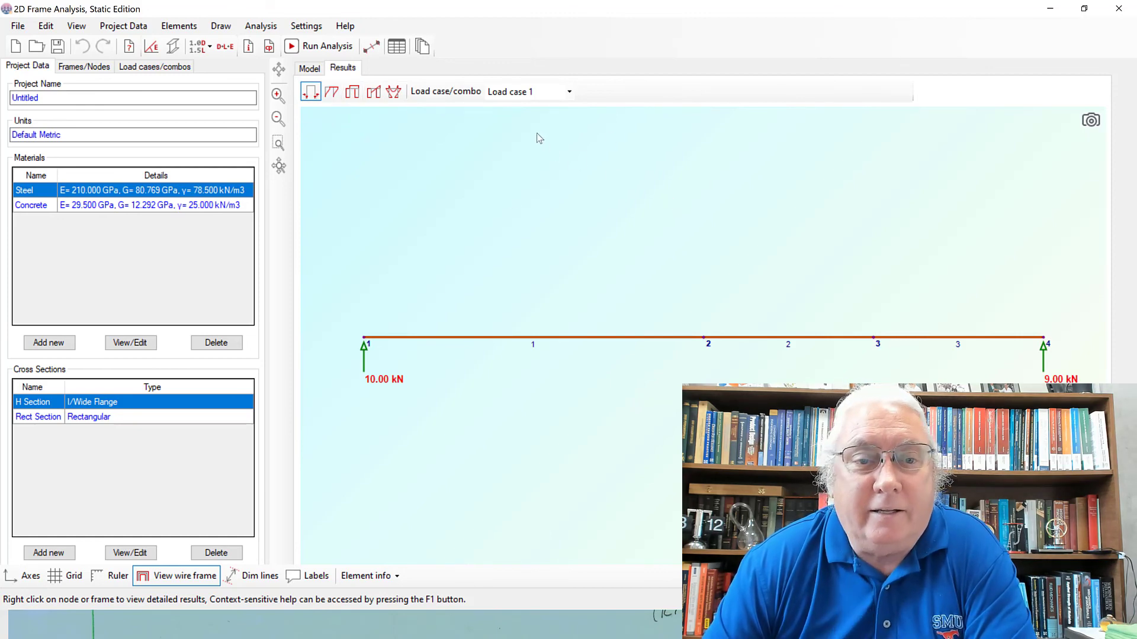
left_click(354, 93)
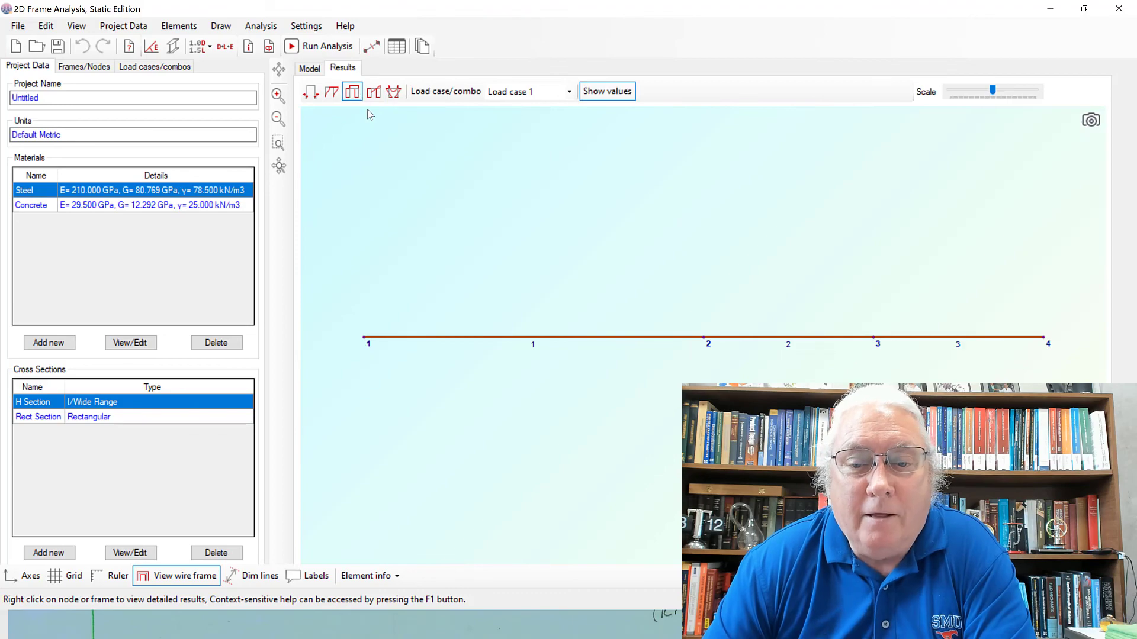
left_click(333, 93)
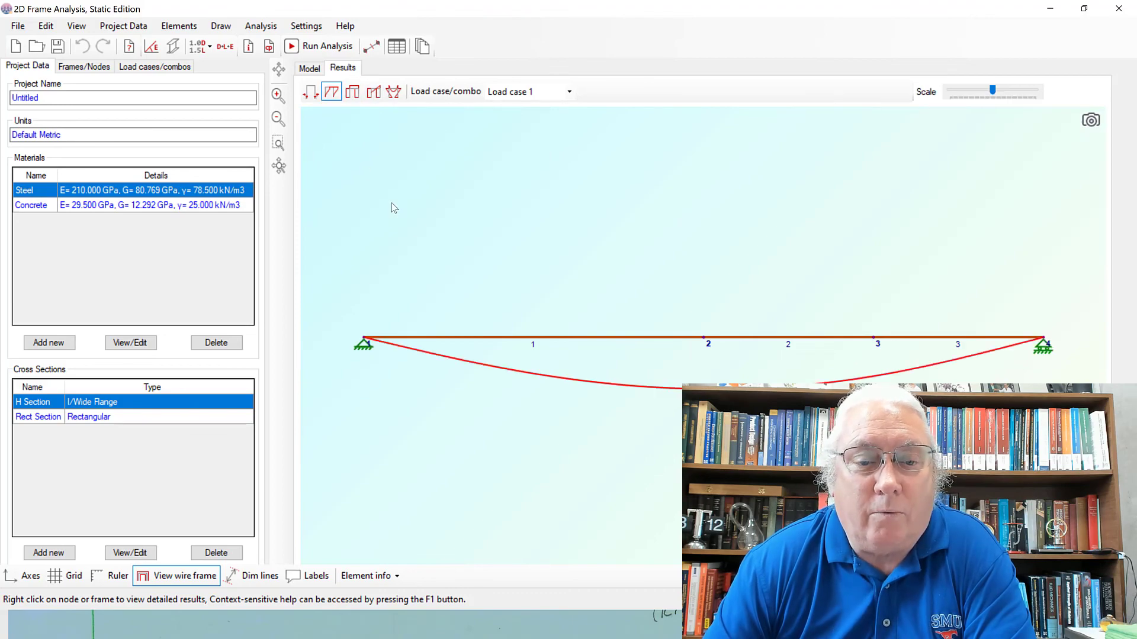